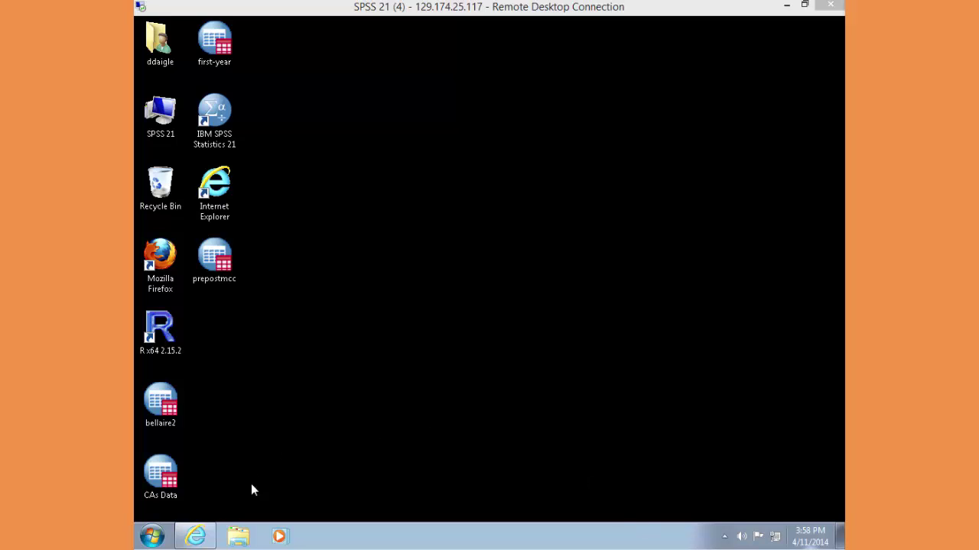
Step: Download NES2008.sav from the GOVT 300 course's Data page and open it in SPSS
{"action": "left_click", "coordinate": [201, 538]}
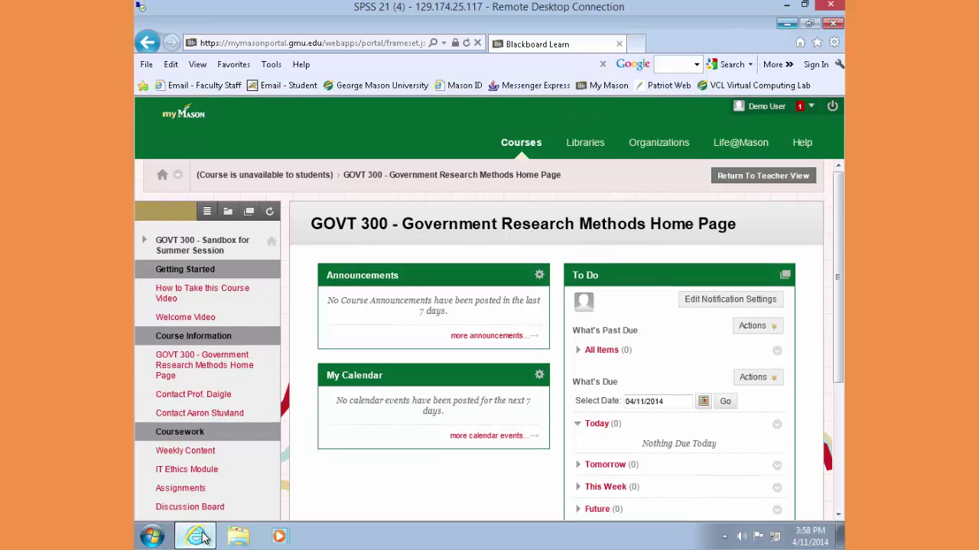
{"action": "scroll", "coordinate": [247, 483], "scroll_direction": "down", "scroll_amount": 2}
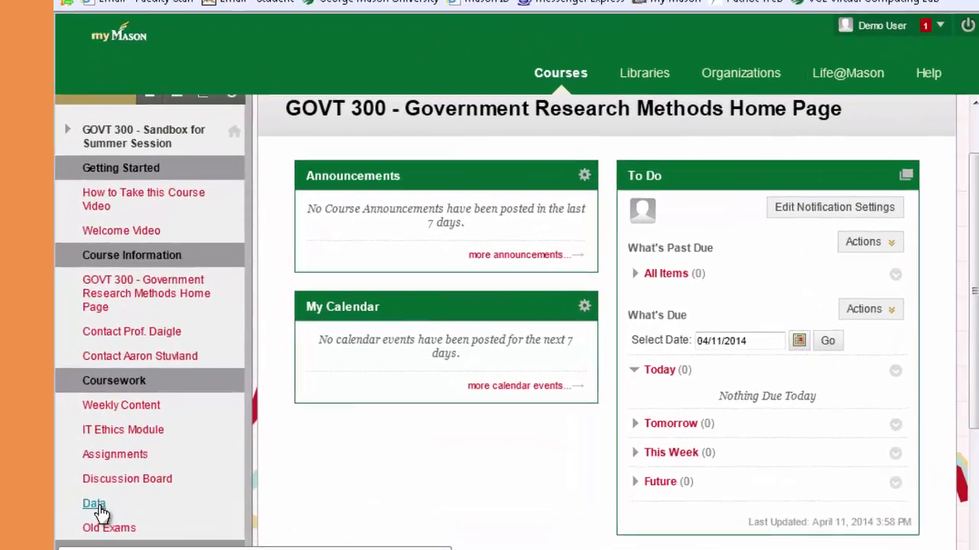
{"action": "left_click", "coordinate": [153, 477]}
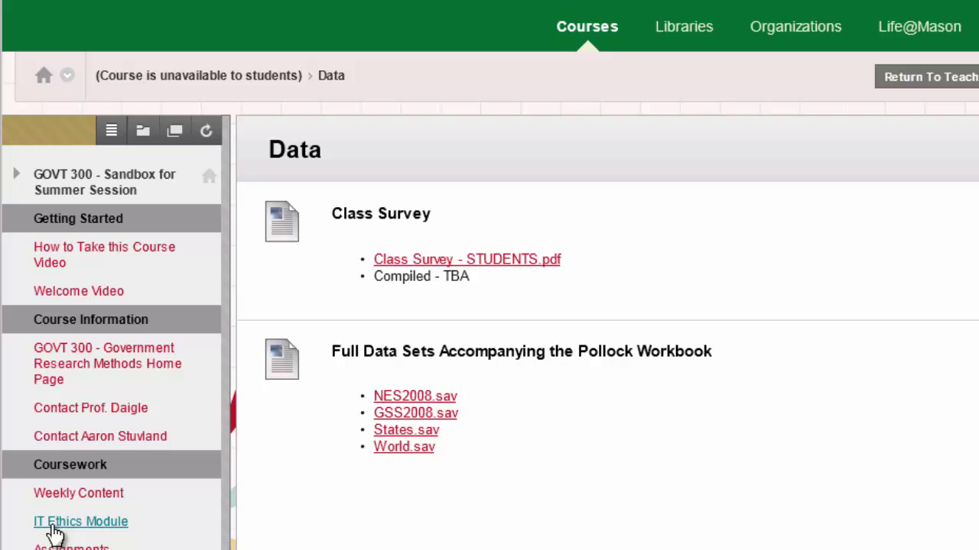
{"action": "left_click", "coordinate": [402, 397]}
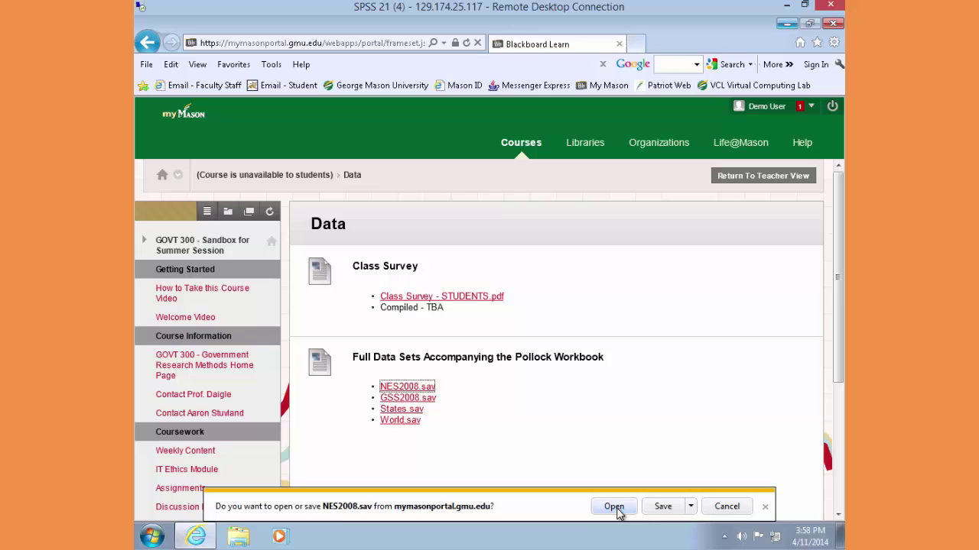
{"action": "left_click", "coordinate": [616, 509]}
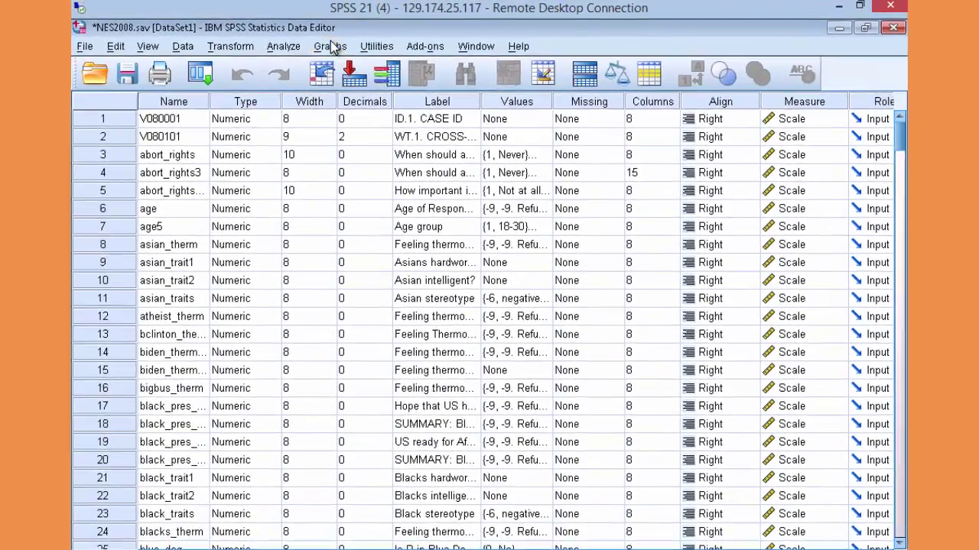
Step: Start a legacy pie chart summarising groups of cases
{"action": "left_click", "coordinate": [354, 39]}
{"action": "mouse_move", "coordinate": [319, 130]}
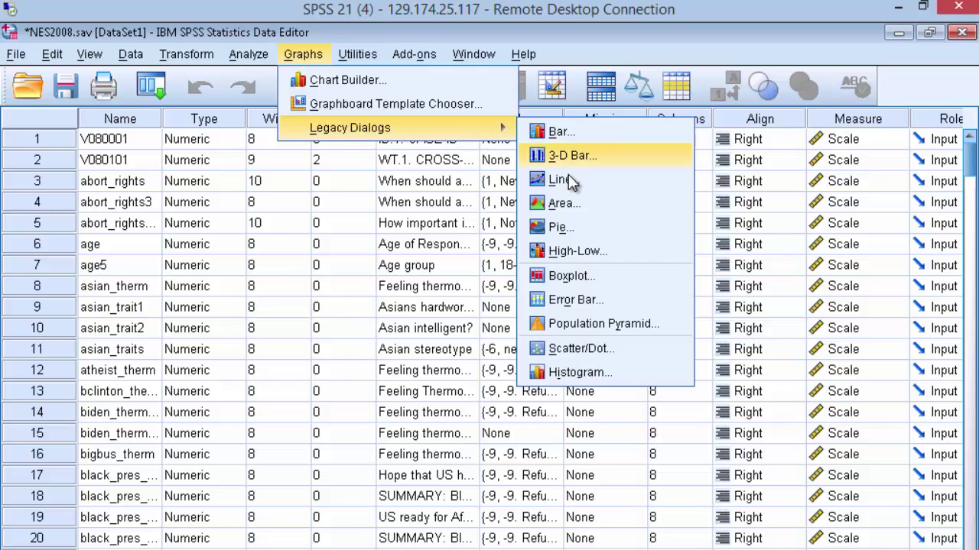
{"action": "left_click", "coordinate": [572, 237]}
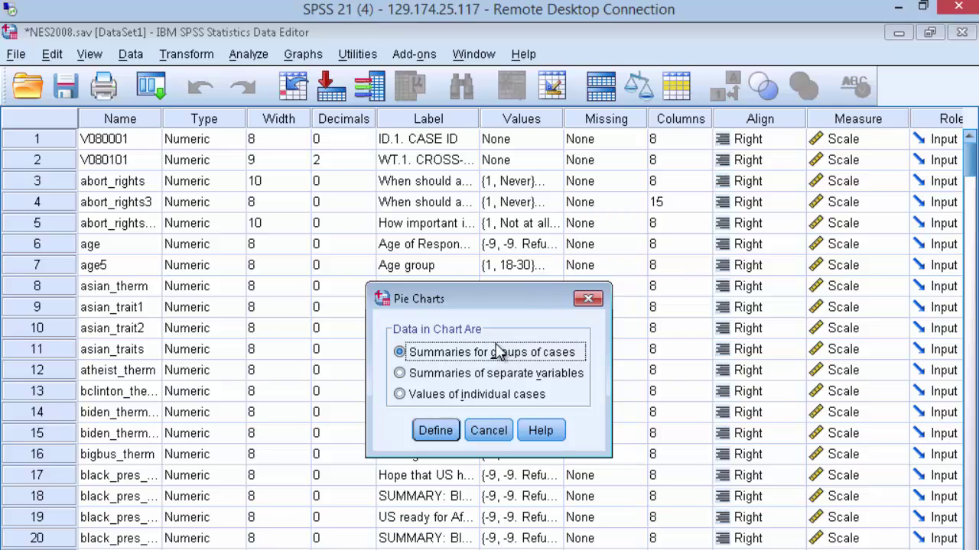
{"action": "left_click", "coordinate": [435, 430]}
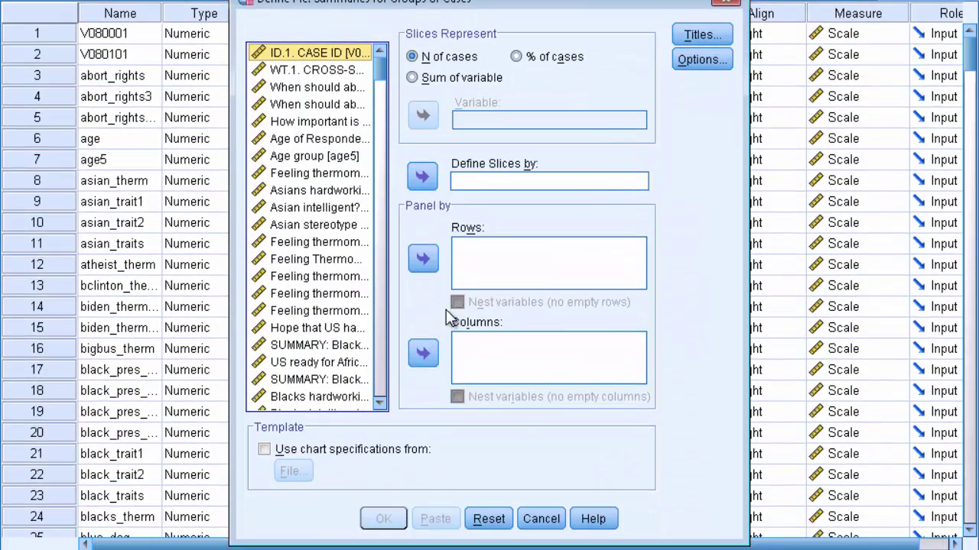
Step: List the dialog's variables by name, sorted alphabetically
{"action": "right_click", "coordinate": [289, 143]}
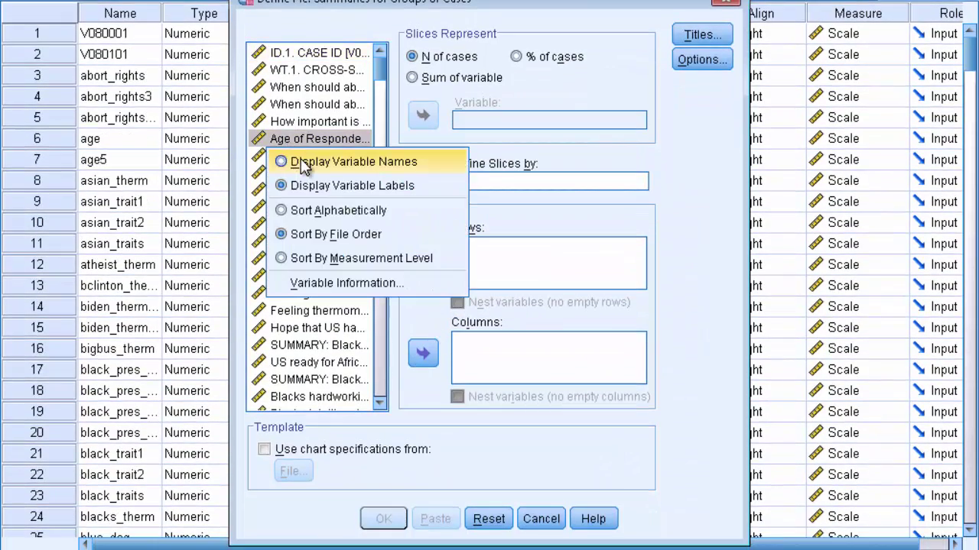
{"action": "left_click", "coordinate": [301, 158]}
{"action": "right_click", "coordinate": [303, 175]}
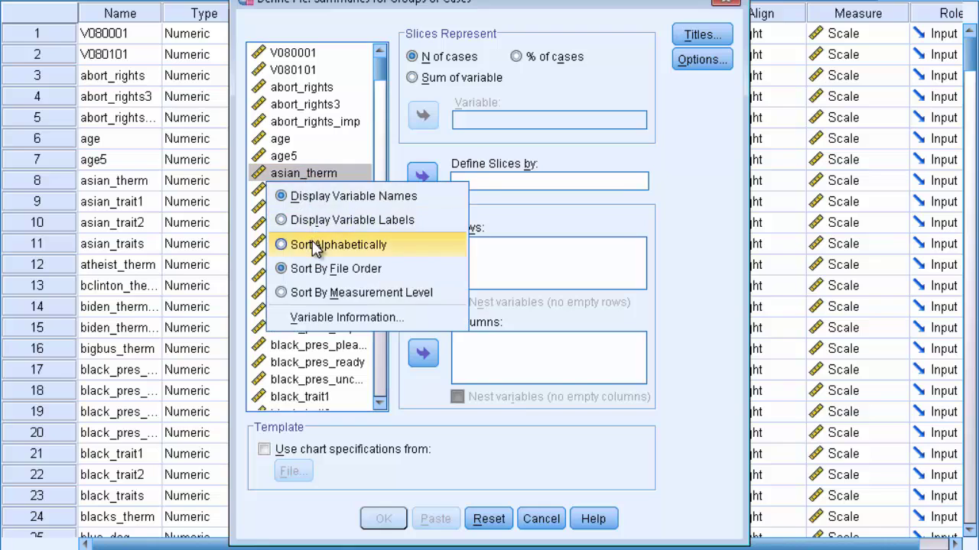
{"action": "left_click", "coordinate": [309, 246]}
Step: Define the pie slices by region, with slices showing % of cases
{"action": "left_click", "coordinate": [310, 244]}
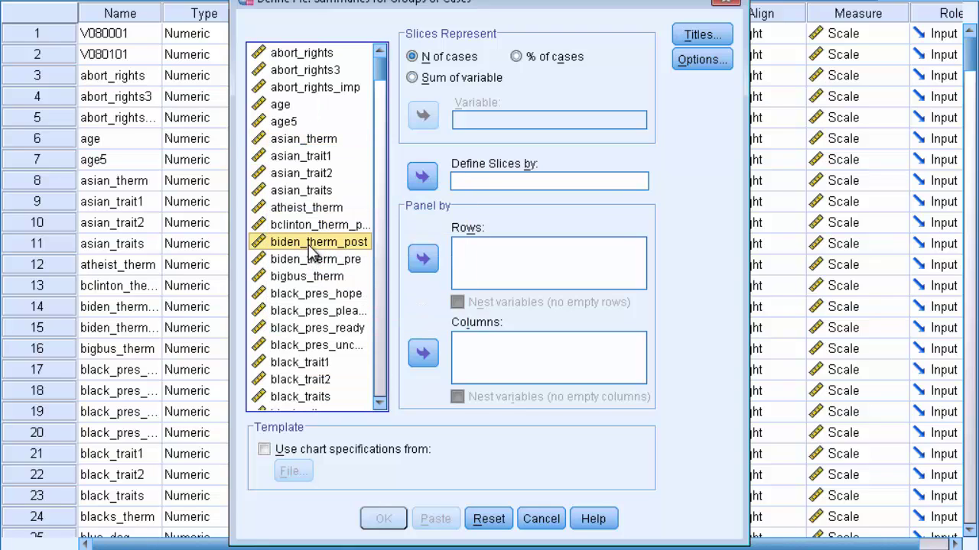
{"action": "key", "text": "r"}
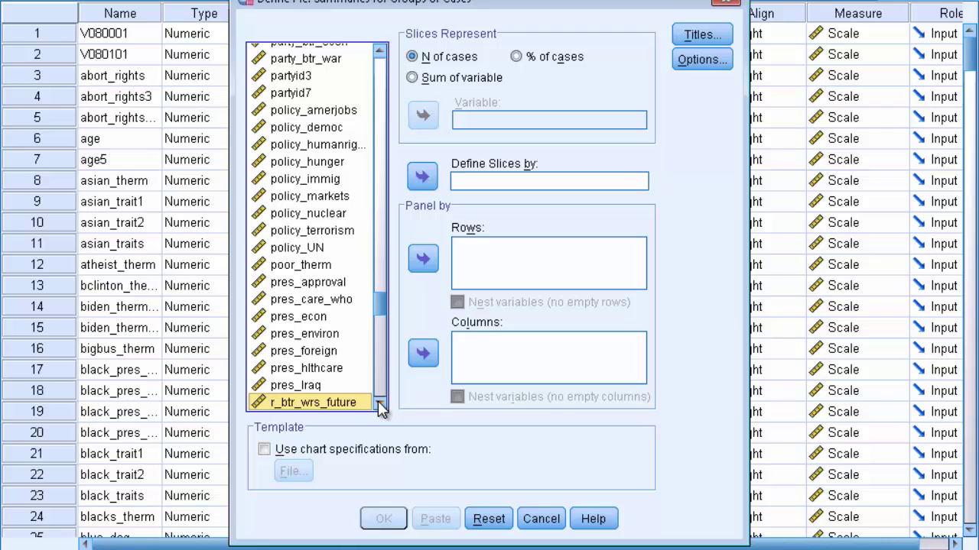
{"action": "left_click", "coordinate": [380, 404]}
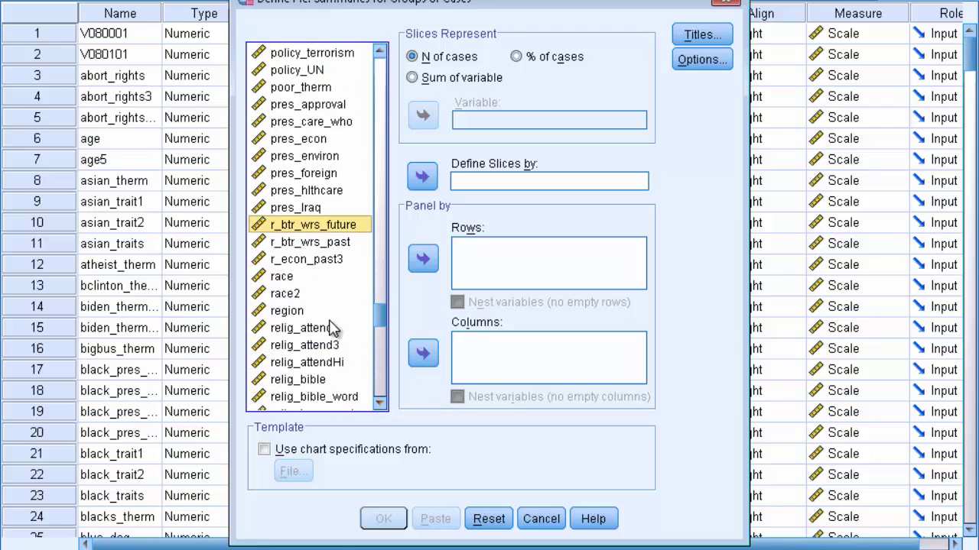
{"action": "left_click", "coordinate": [308, 310]}
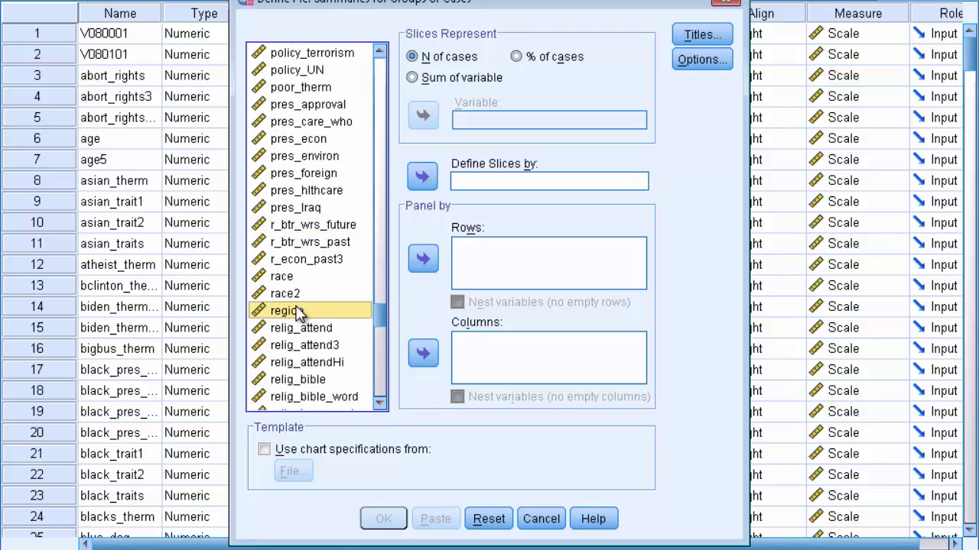
{"action": "left_click", "coordinate": [417, 179]}
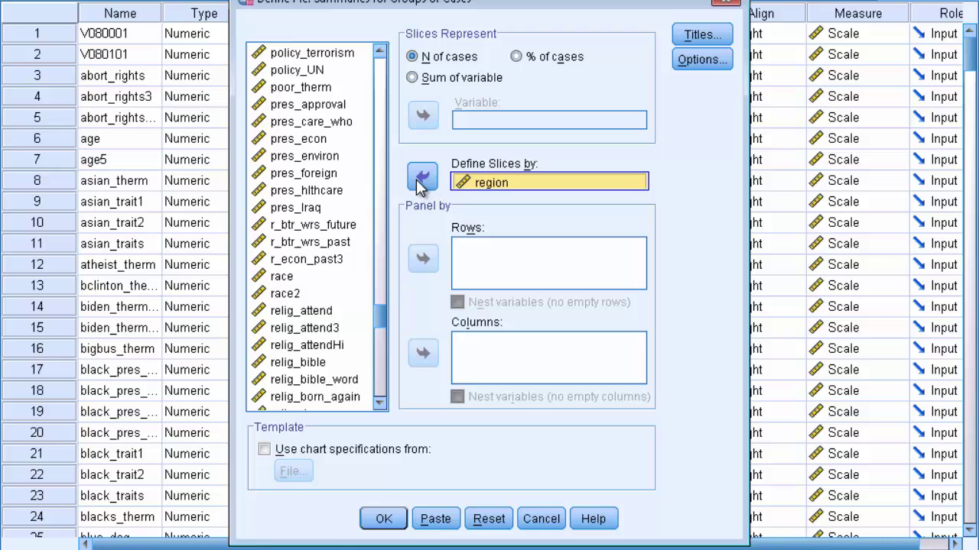
{"action": "left_click", "coordinate": [517, 58]}
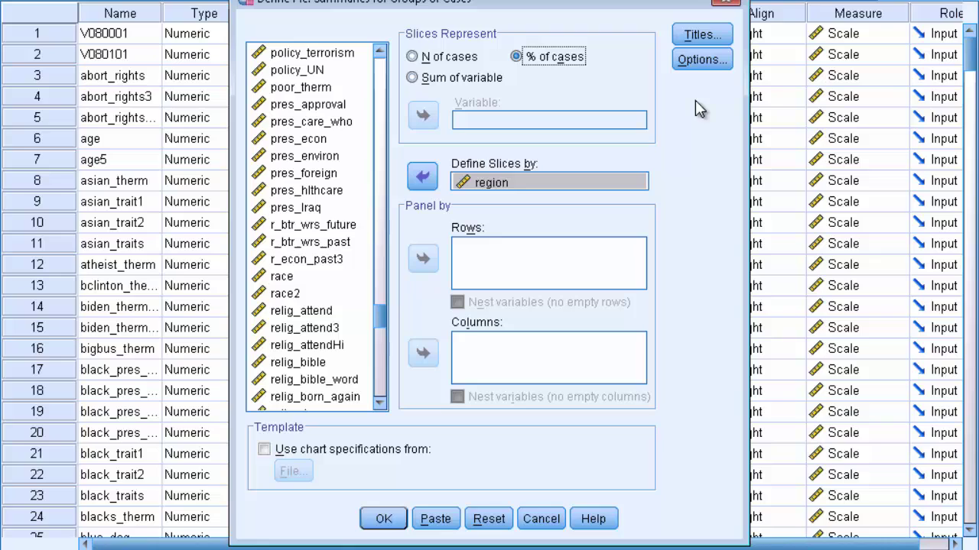
Step: Title the pie chart 'Region' and add the footnote 'Source: NES2008'
{"action": "left_click", "coordinate": [702, 39]}
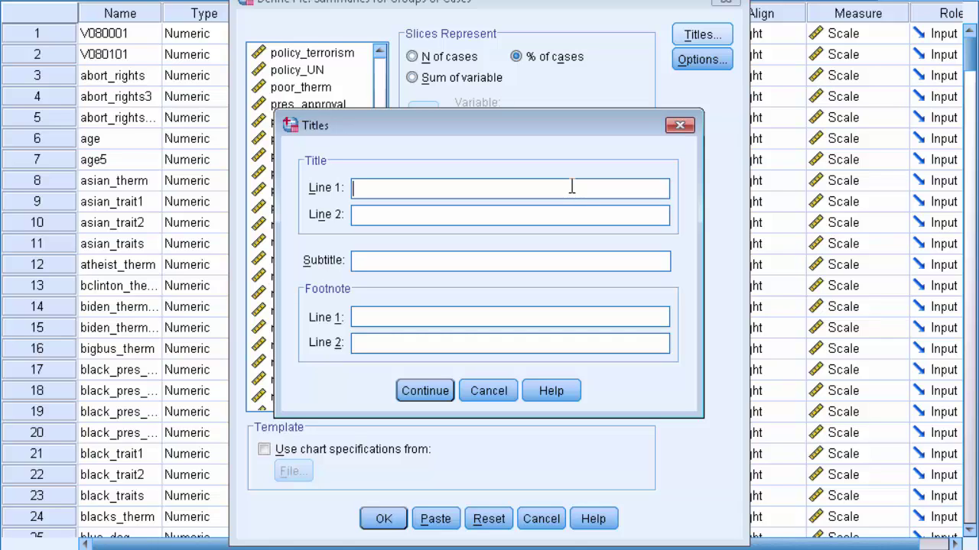
{"action": "type", "text": "Region"}
{"action": "key", "text": "Tab"}
{"action": "key", "text": "Tab"}
{"action": "type", "text": "Source: "}
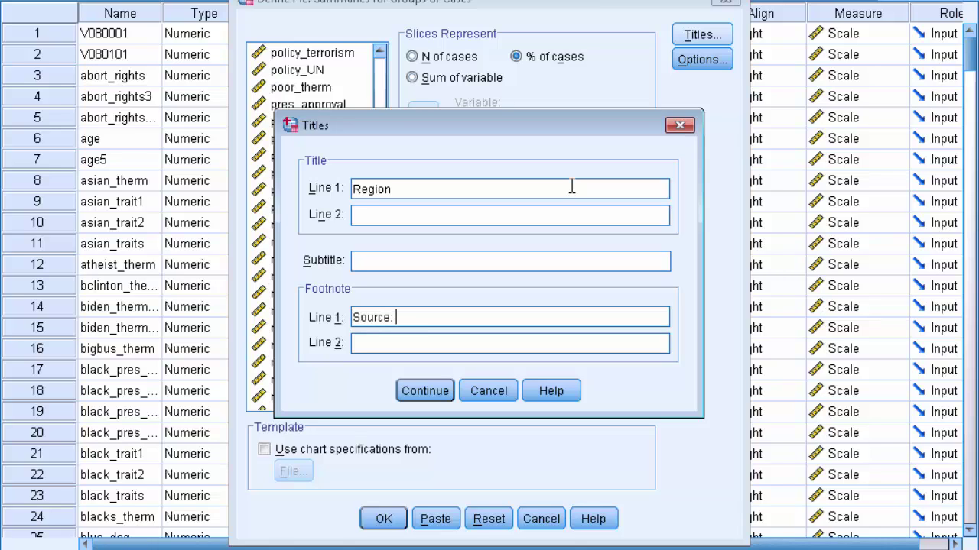
{"action": "type", "text": "NES2008"}
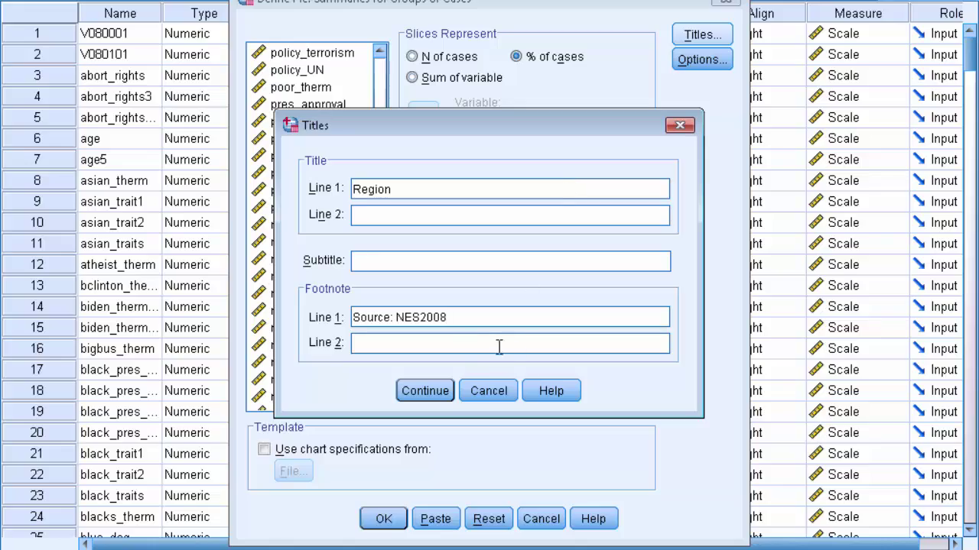
{"action": "left_click", "coordinate": [438, 392]}
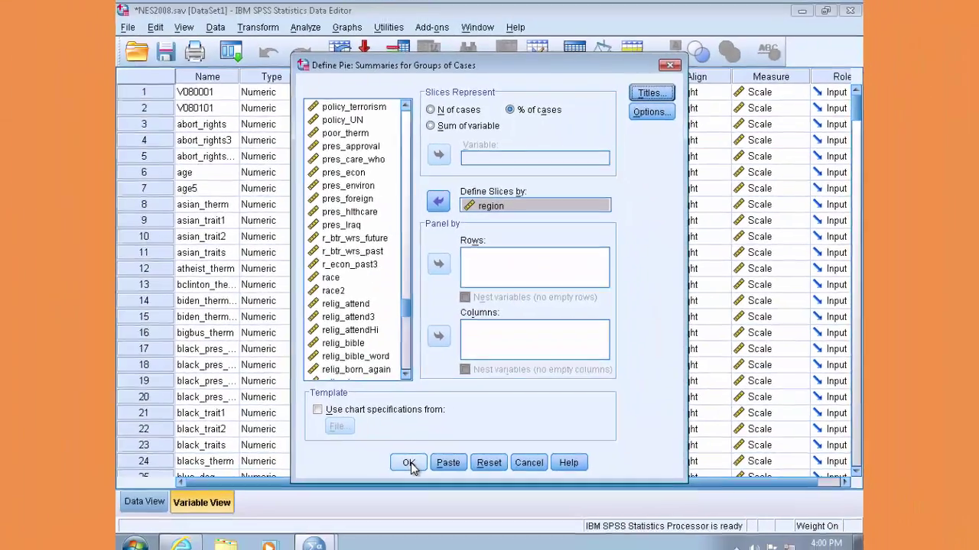
Step: Run the Region pie chart and select it in the Output Viewer
{"action": "left_click", "coordinate": [409, 462]}
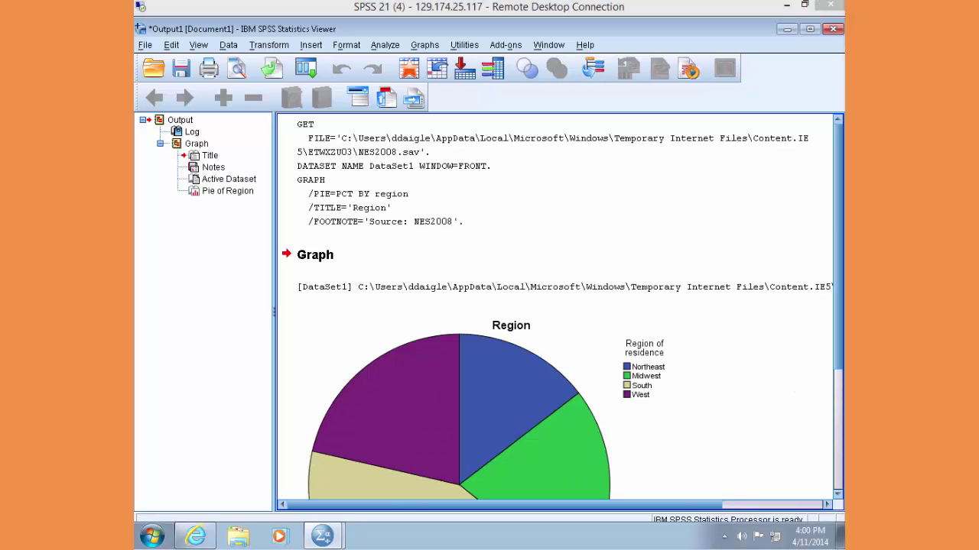
{"action": "scroll", "coordinate": [740, 377], "scroll_direction": "down", "scroll_amount": 4}
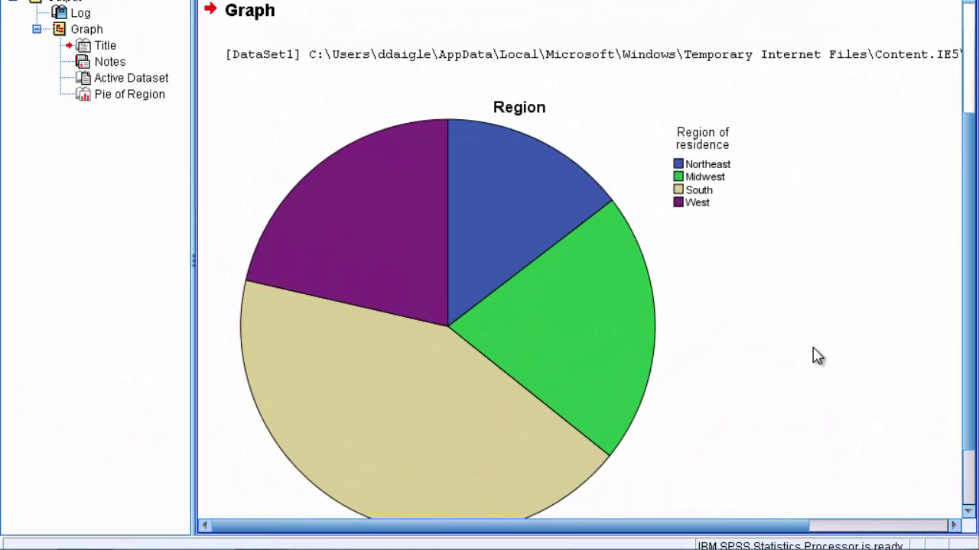
{"action": "left_click", "coordinate": [714, 300]}
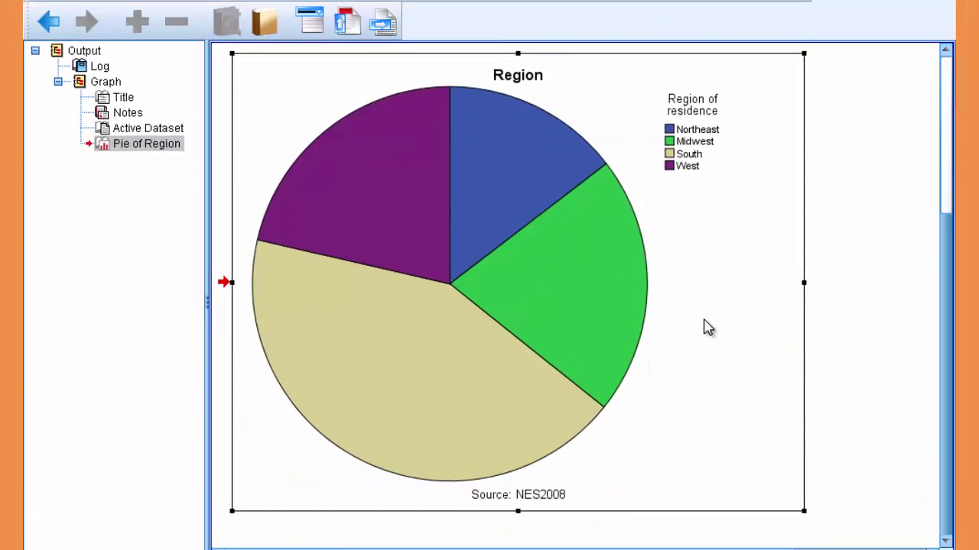
Step: In the Chart Editor, add percentage labels to all four slices (14.57%, 21.18%, 42.84%, 21.41%)
{"action": "double_click", "coordinate": [708, 327]}
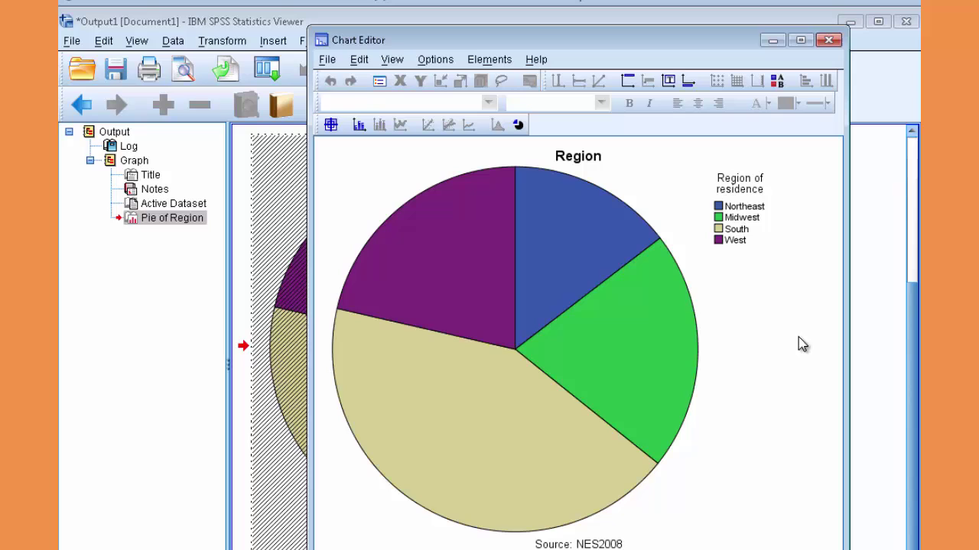
{"action": "left_click_drag", "start_coordinate": [673, 40], "coordinate": [650, 27]}
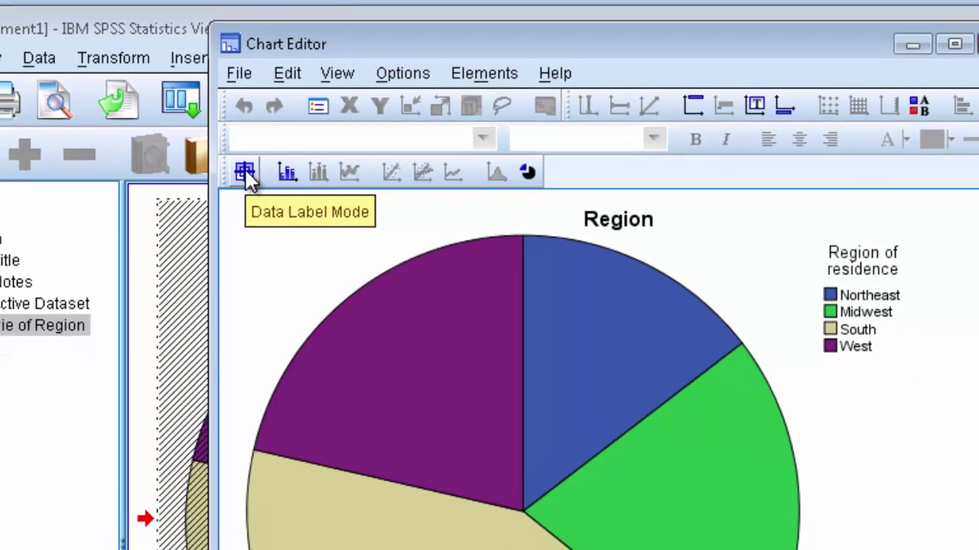
{"action": "left_click", "coordinate": [254, 186]}
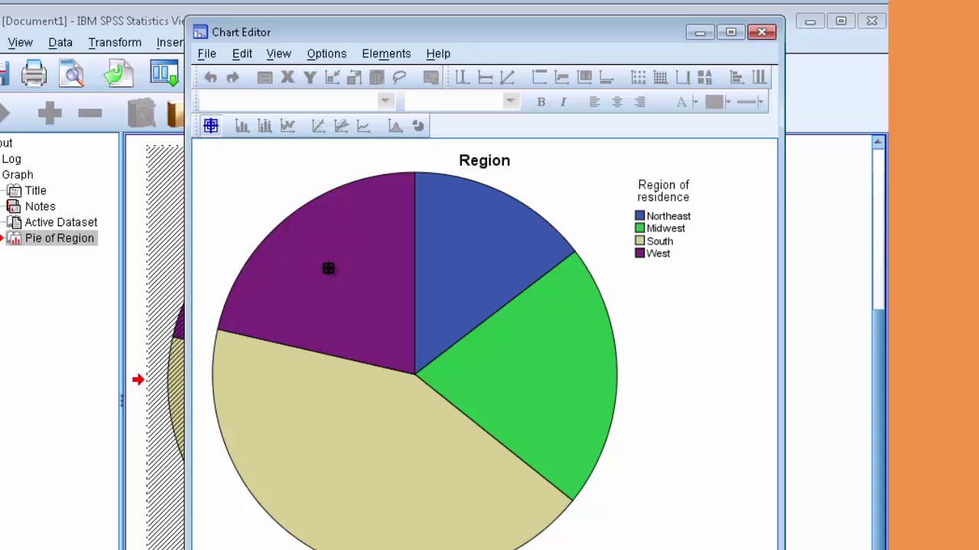
{"action": "left_click", "coordinate": [328, 268]}
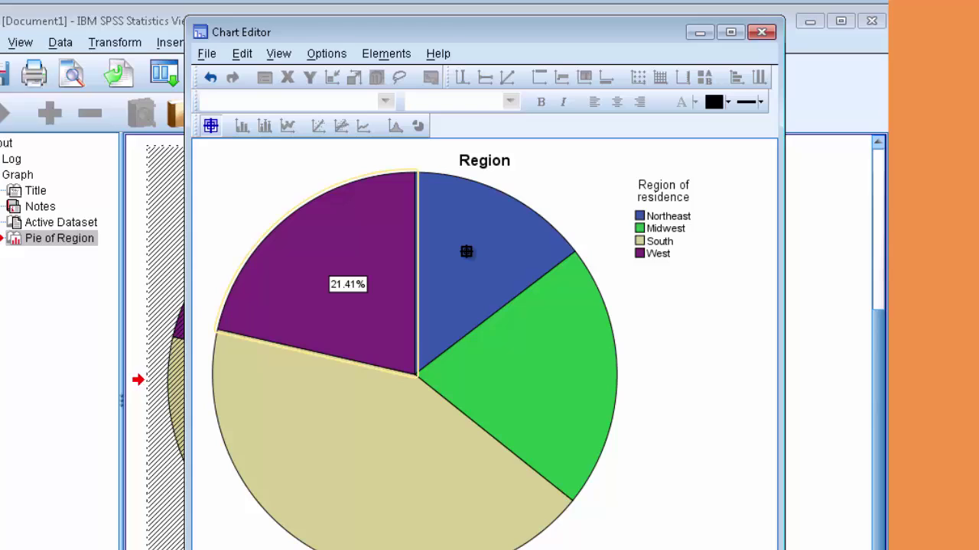
{"action": "left_click", "coordinate": [466, 252]}
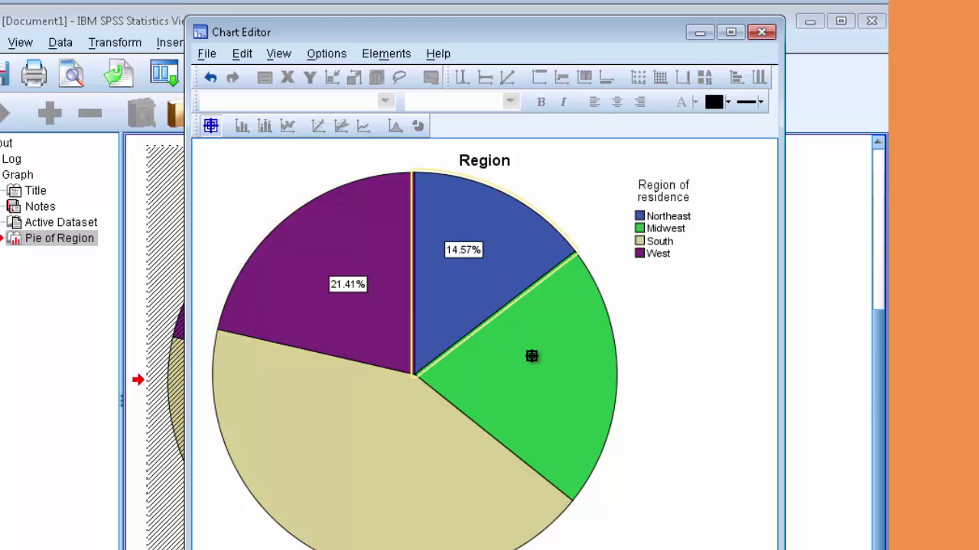
{"action": "left_click", "coordinate": [532, 356]}
{"action": "left_click", "coordinate": [403, 455]}
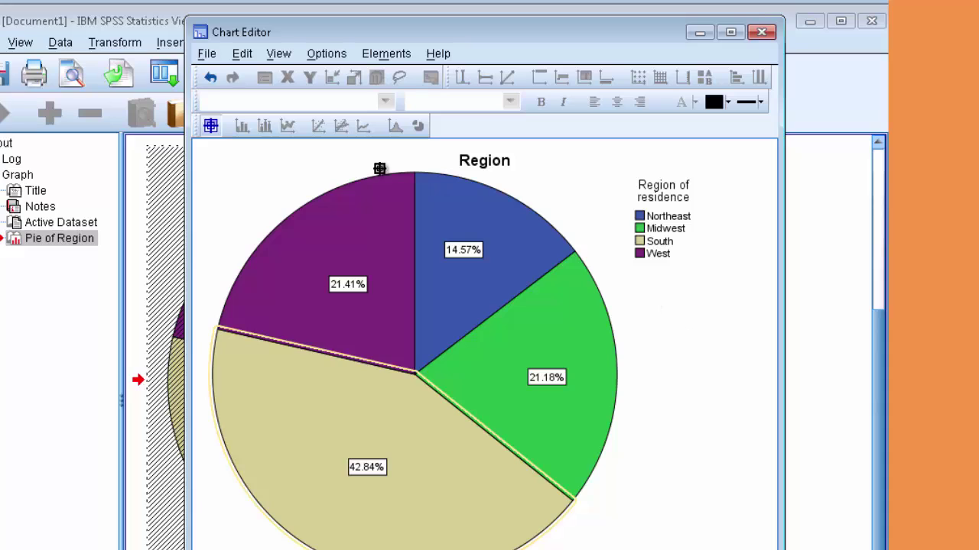
Step: Explode all the Region pie slices and close the Chart Editor
{"action": "left_click", "coordinate": [211, 127]}
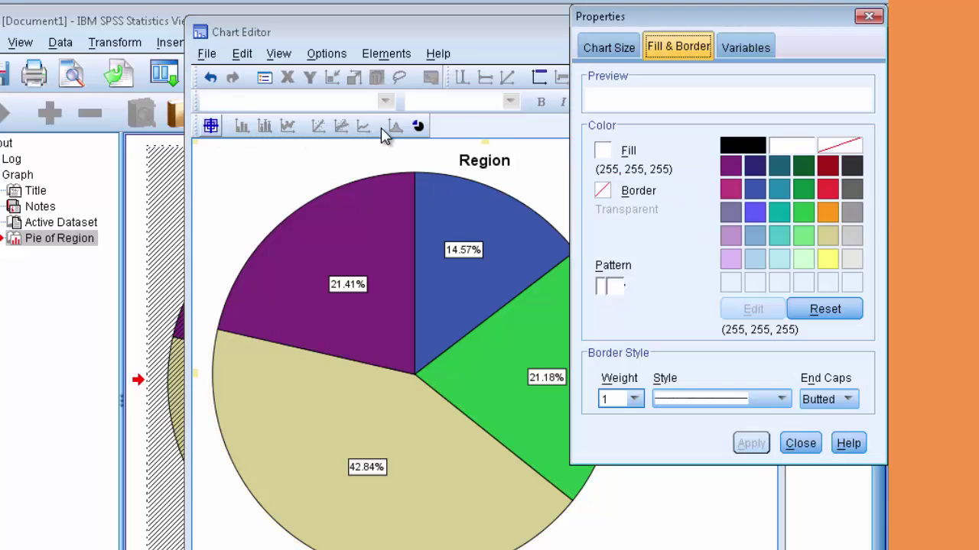
{"action": "left_click", "coordinate": [799, 443]}
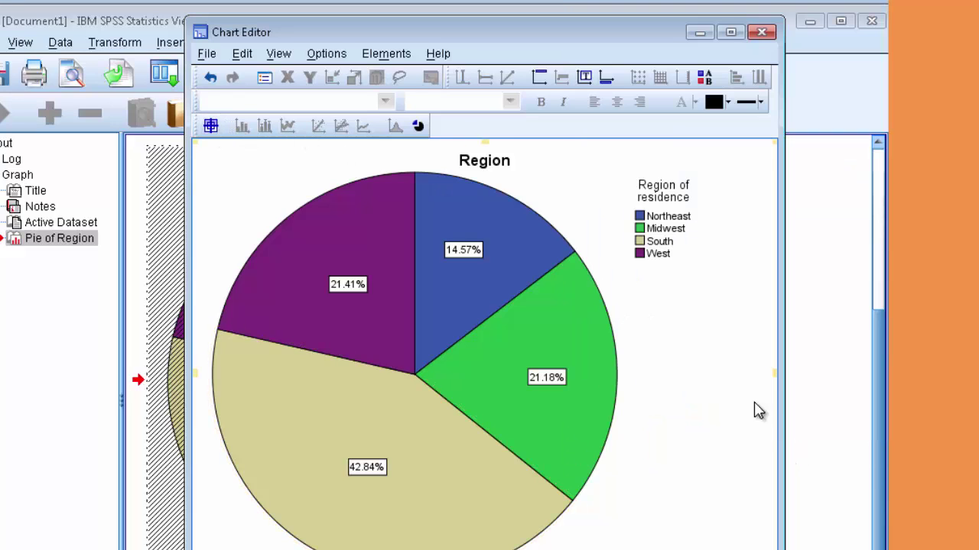
{"action": "left_click", "coordinate": [418, 127]}
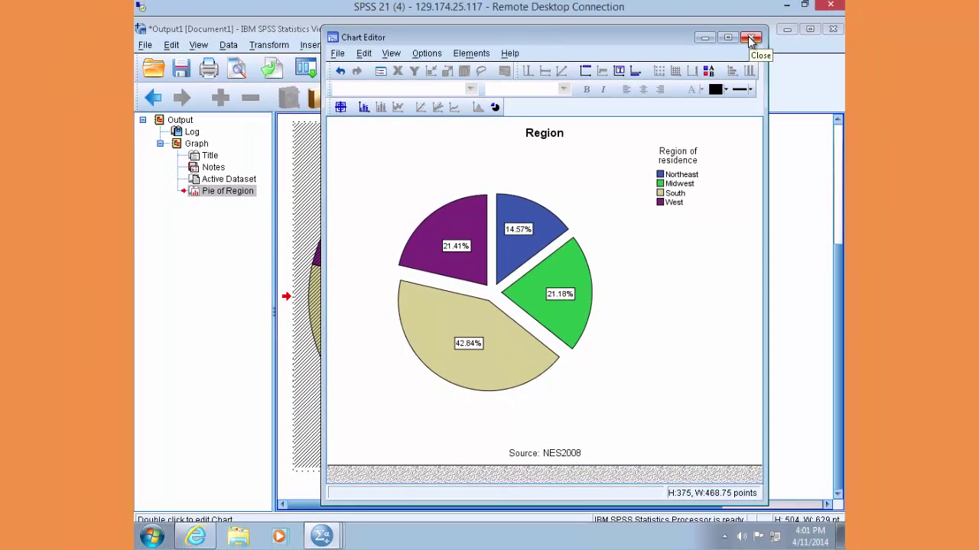
{"action": "left_click", "coordinate": [750, 38]}
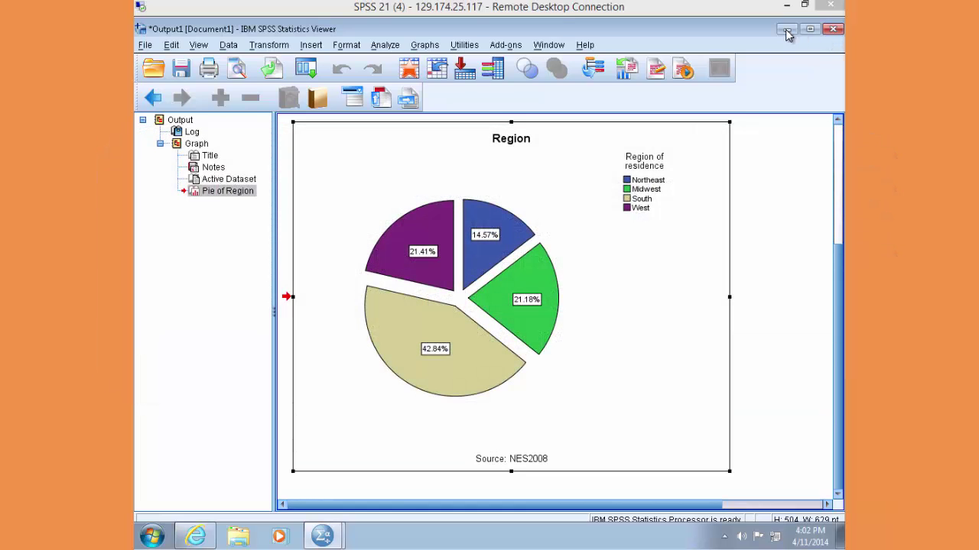
Step: Back in the data, start a simple legacy bar chart summarising groups of cases
{"action": "left_click", "coordinate": [786, 30]}
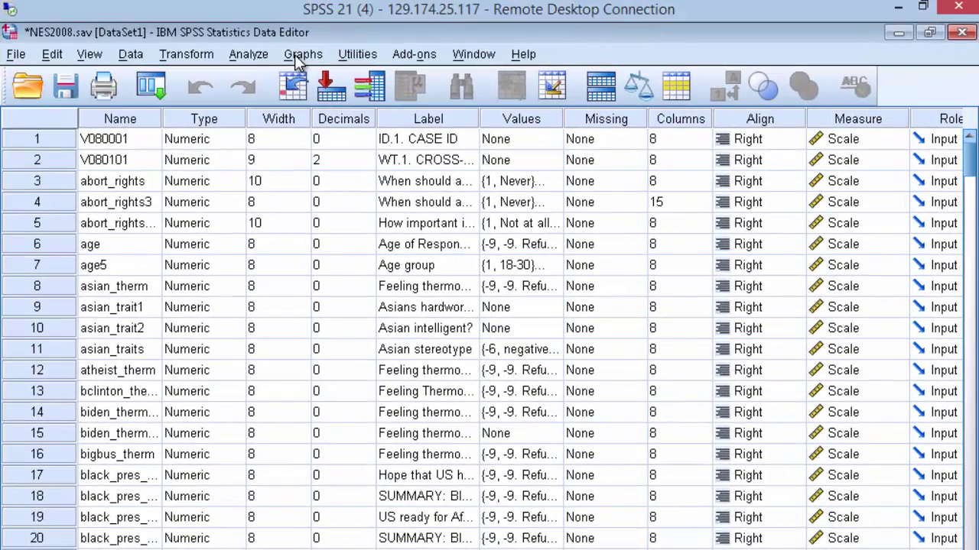
{"action": "left_click", "coordinate": [297, 57]}
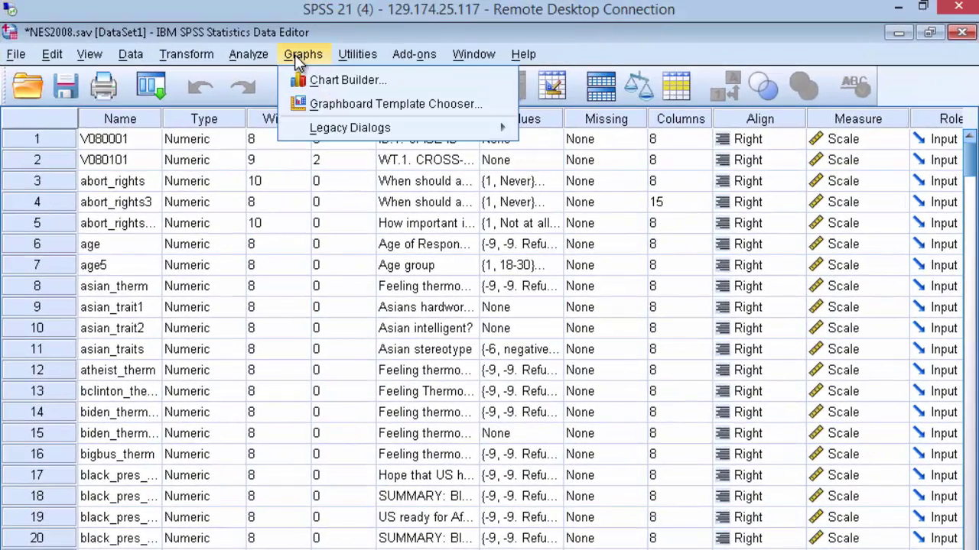
{"action": "mouse_move", "coordinate": [319, 130]}
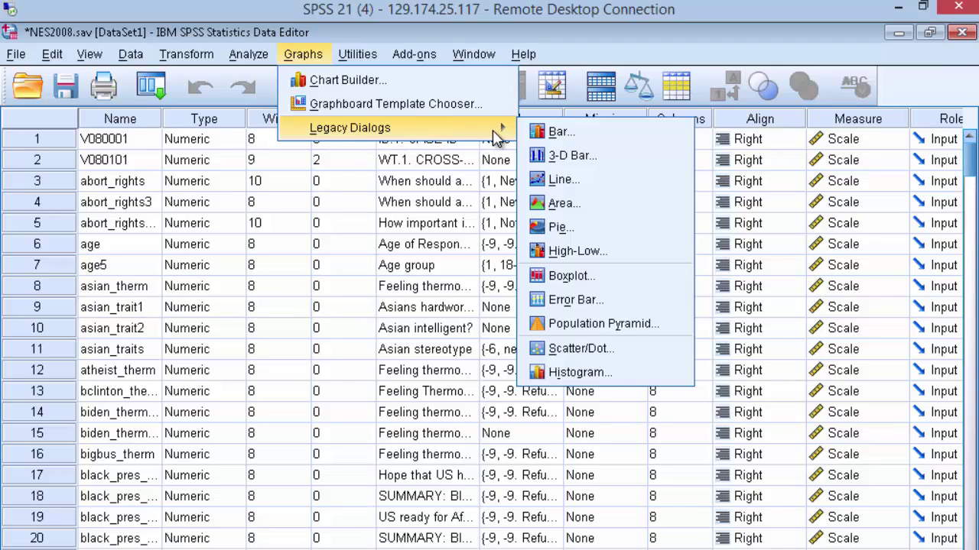
{"action": "left_click", "coordinate": [575, 143]}
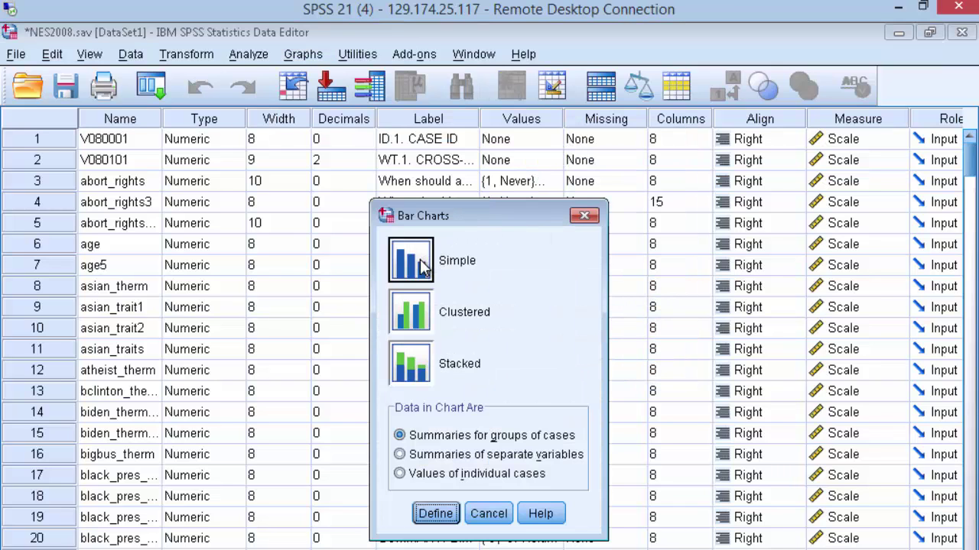
{"action": "left_click", "coordinate": [436, 513]}
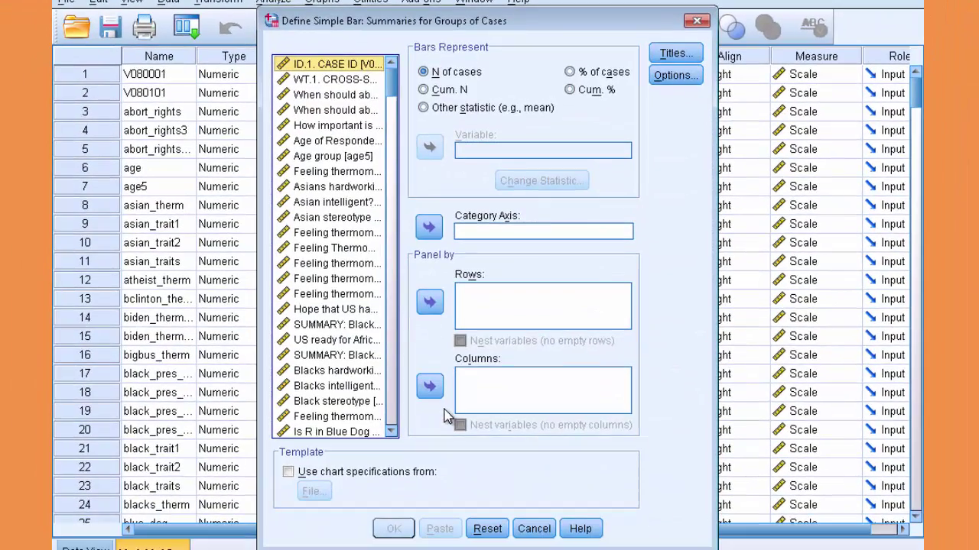
Step: List the bar chart dialog's variables by name, sorted alphabetically
{"action": "right_click", "coordinate": [324, 129]}
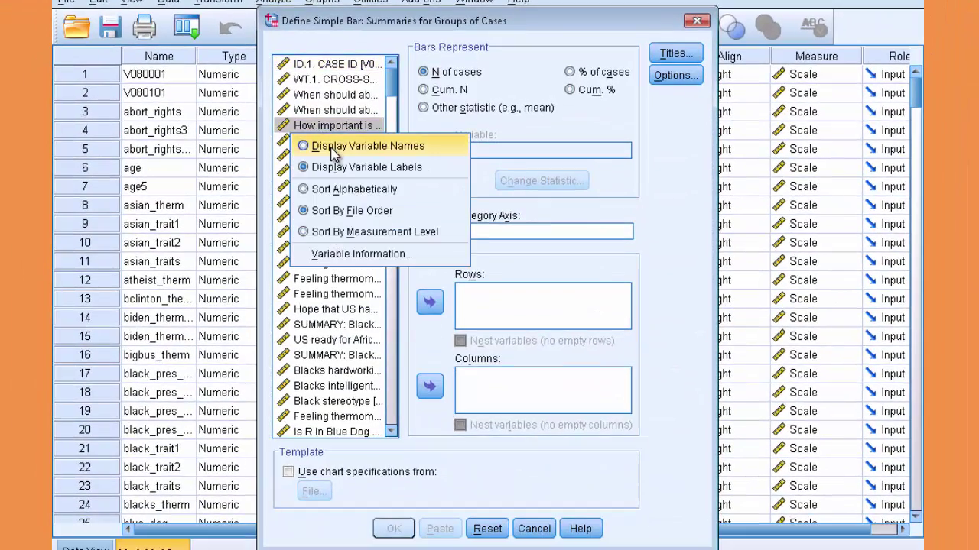
{"action": "left_click", "coordinate": [335, 146]}
{"action": "right_click", "coordinate": [321, 220]}
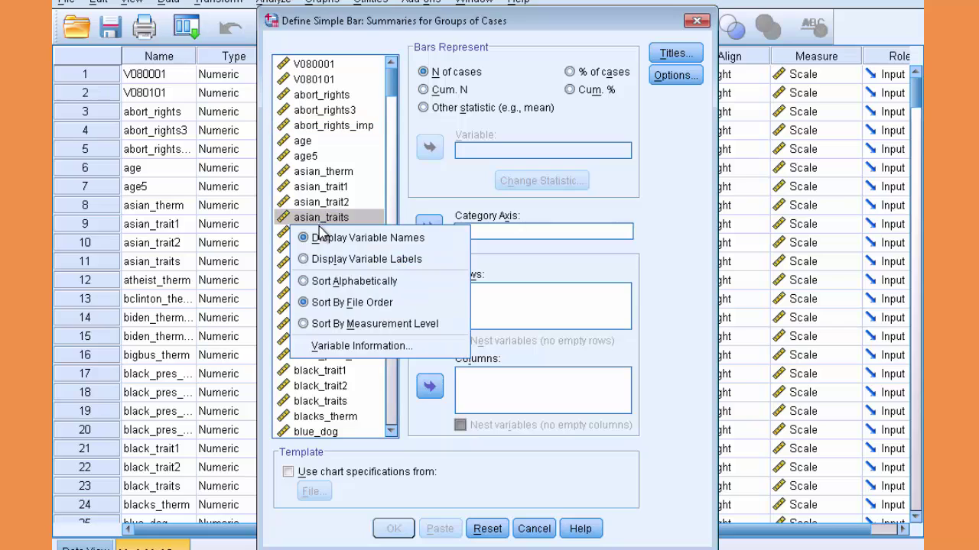
{"action": "left_click", "coordinate": [330, 281]}
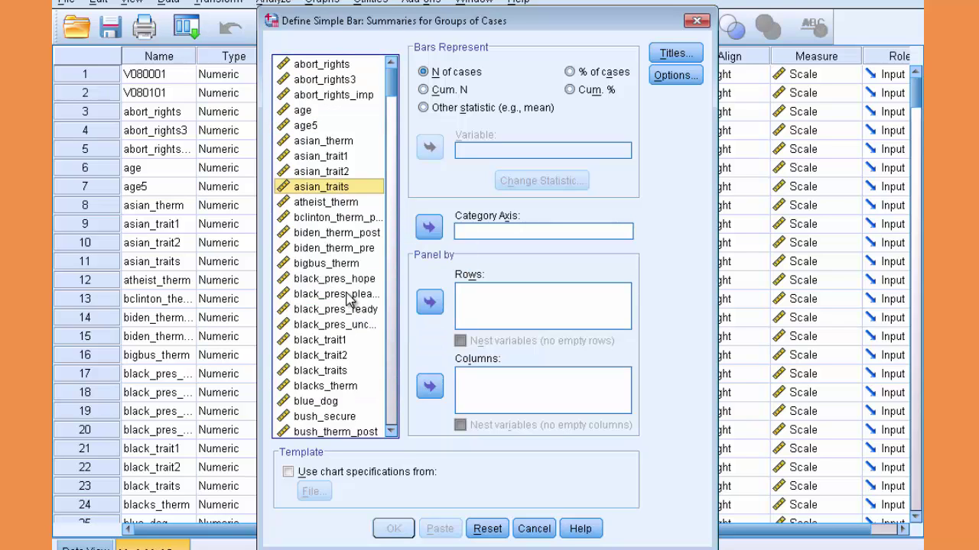
Step: Put relig_attend on the category axis with bars showing % of cases
{"action": "left_click", "coordinate": [342, 281]}
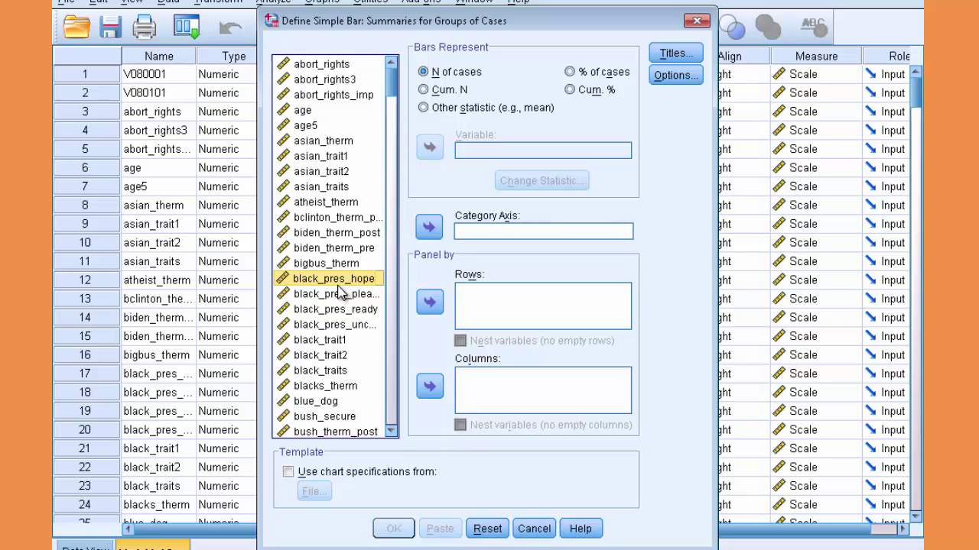
{"action": "left_click", "coordinate": [341, 295]}
{"action": "scroll", "coordinate": [331, 359], "scroll_direction": "down", "scroll_amount": 1}
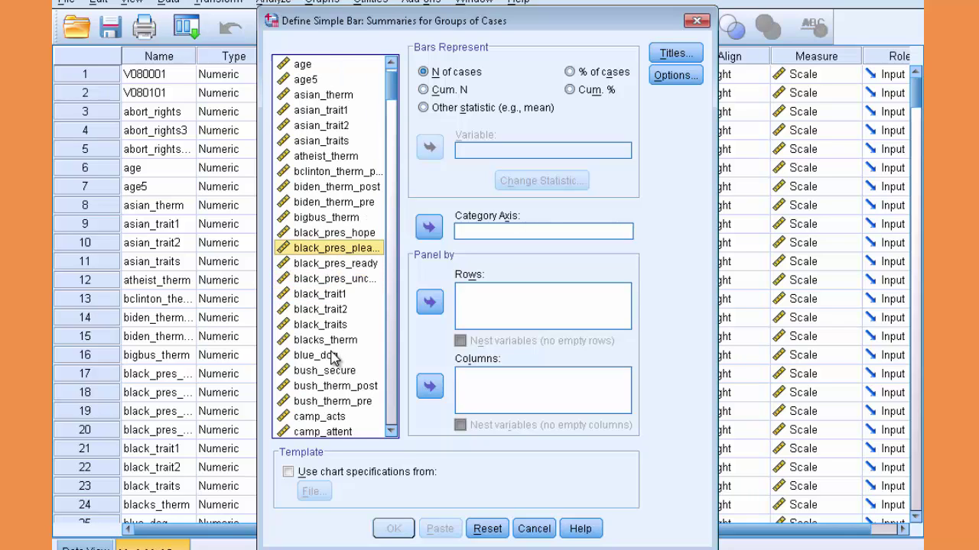
{"action": "key", "text": "r"}
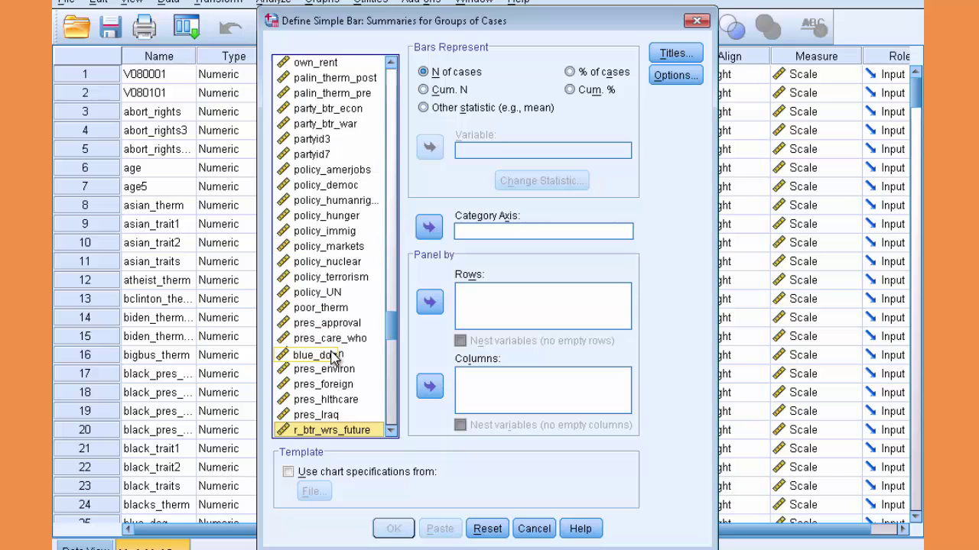
{"action": "scroll", "coordinate": [331, 359], "scroll_direction": "down", "scroll_amount": 2}
{"action": "scroll", "coordinate": [333, 358], "scroll_direction": "down", "scroll_amount": 1}
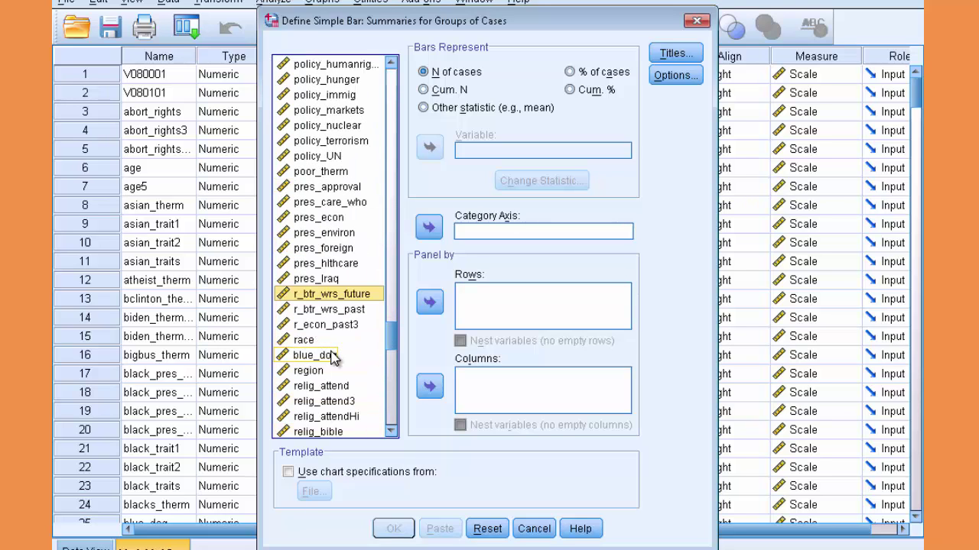
{"action": "left_click", "coordinate": [336, 387]}
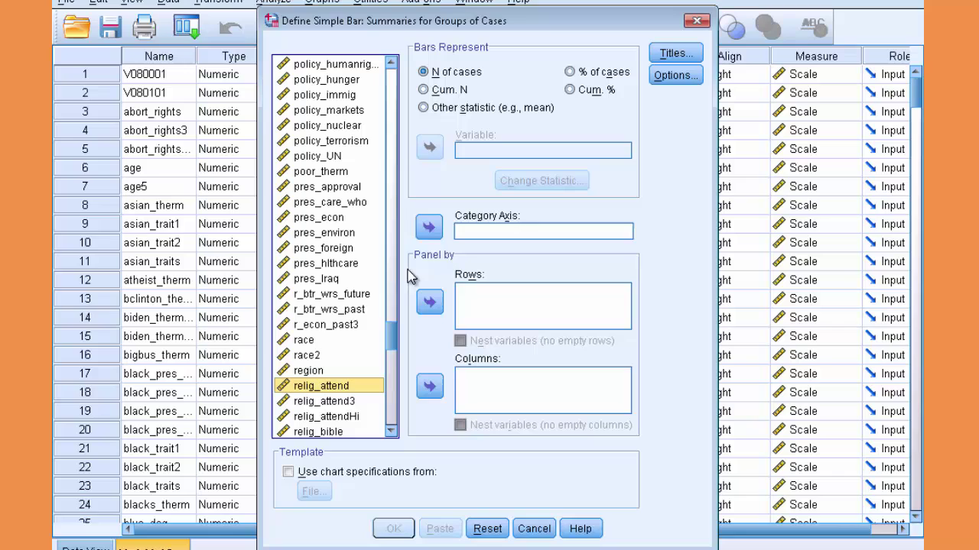
{"action": "left_click", "coordinate": [429, 230]}
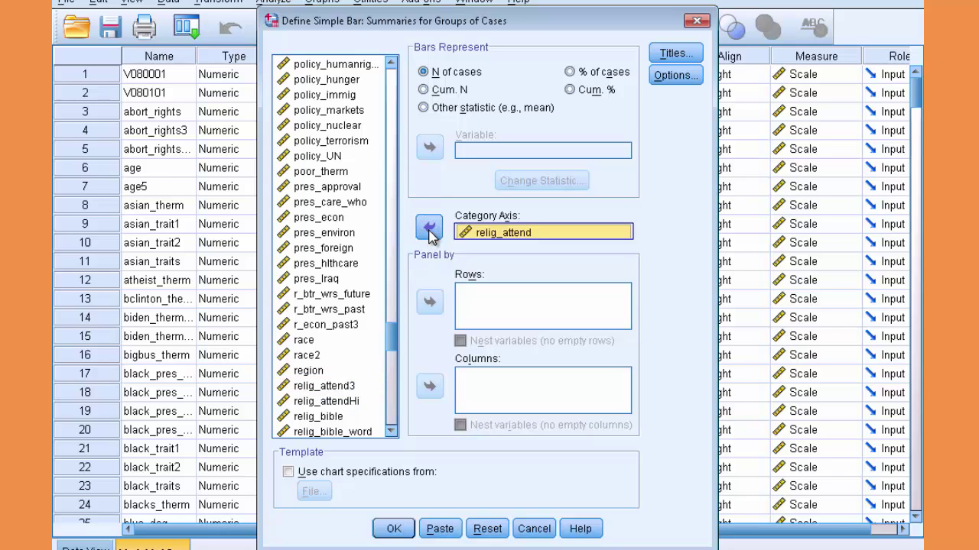
{"action": "left_click", "coordinate": [570, 72]}
Step: Title the chart 'Religious attendence' with footnote NES2008 and generate it
{"action": "left_click", "coordinate": [670, 55]}
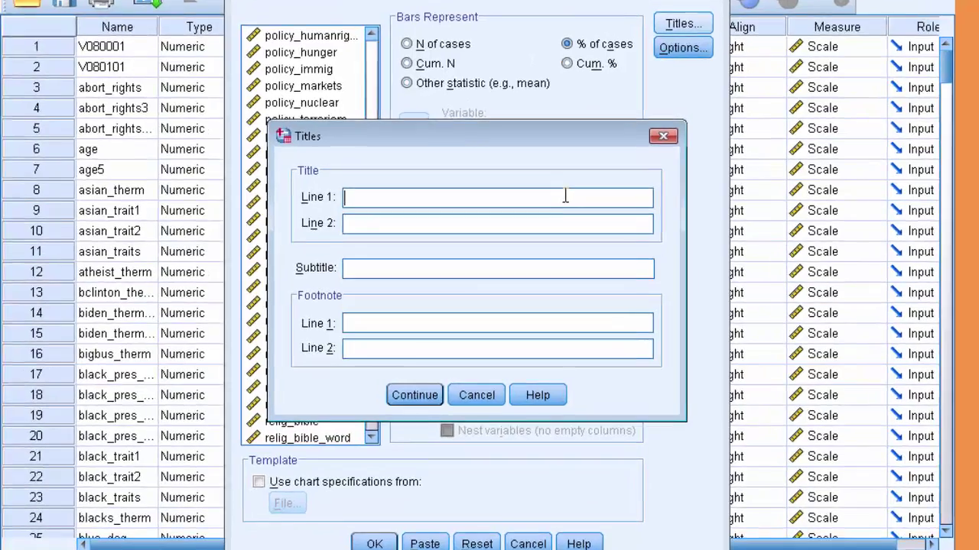
{"action": "type", "text": "Religious attendence"}
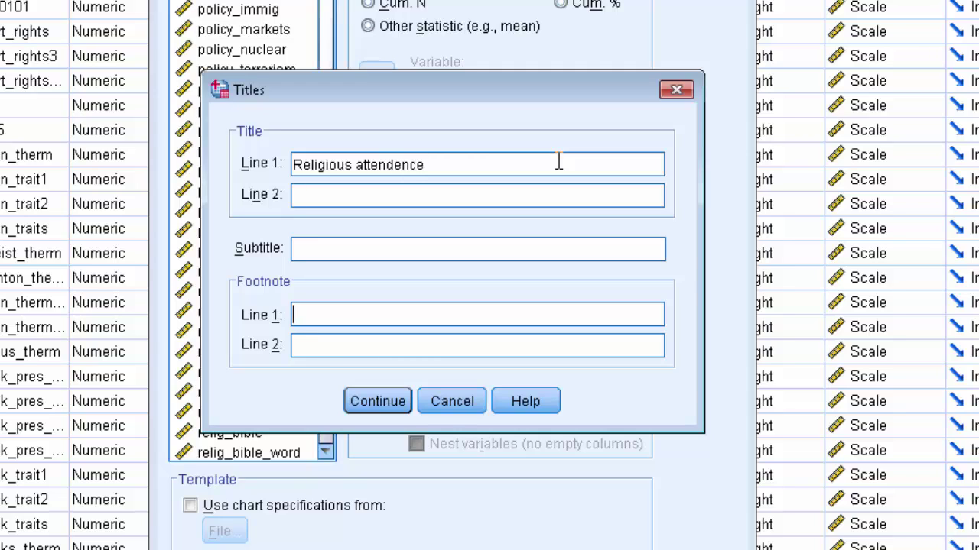
{"action": "type", "text": "NES2008"}
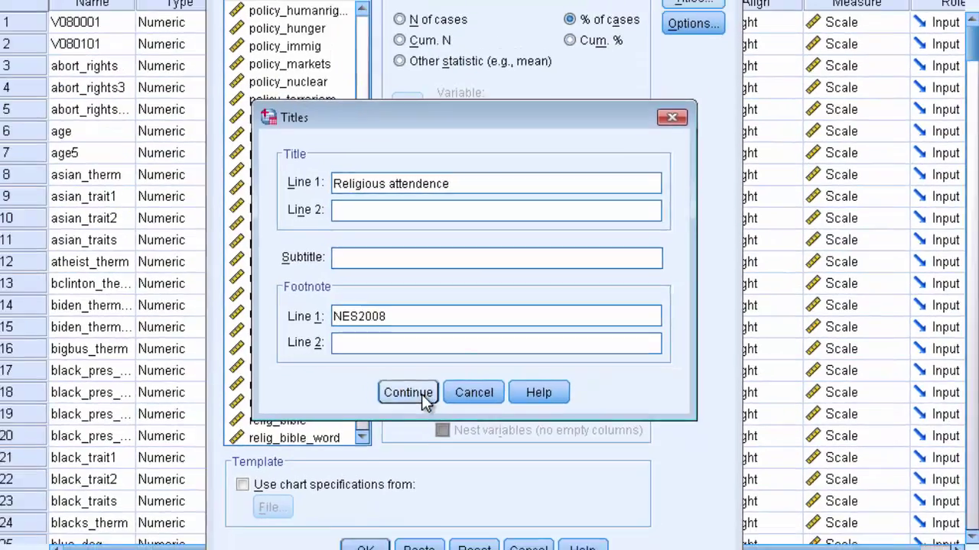
{"action": "left_click", "coordinate": [378, 402]}
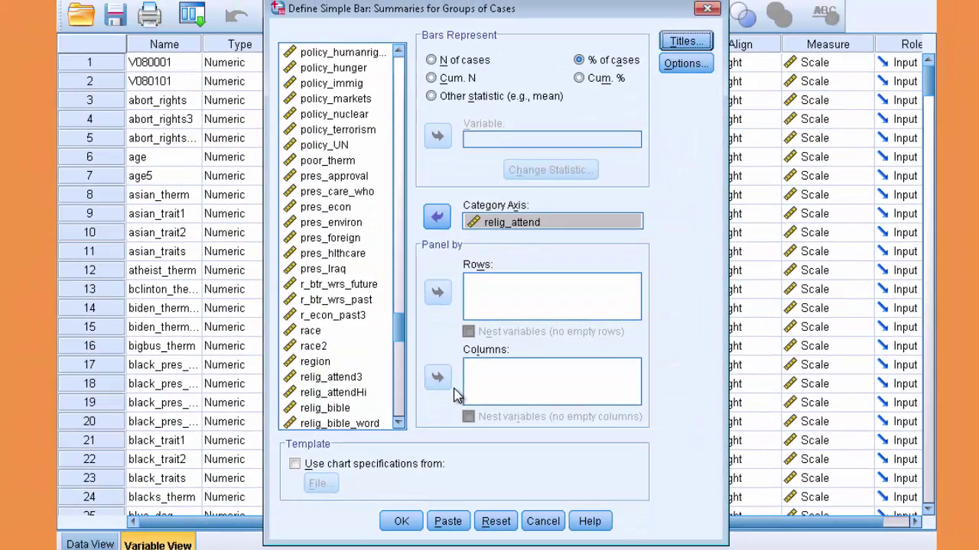
{"action": "left_click", "coordinate": [401, 522]}
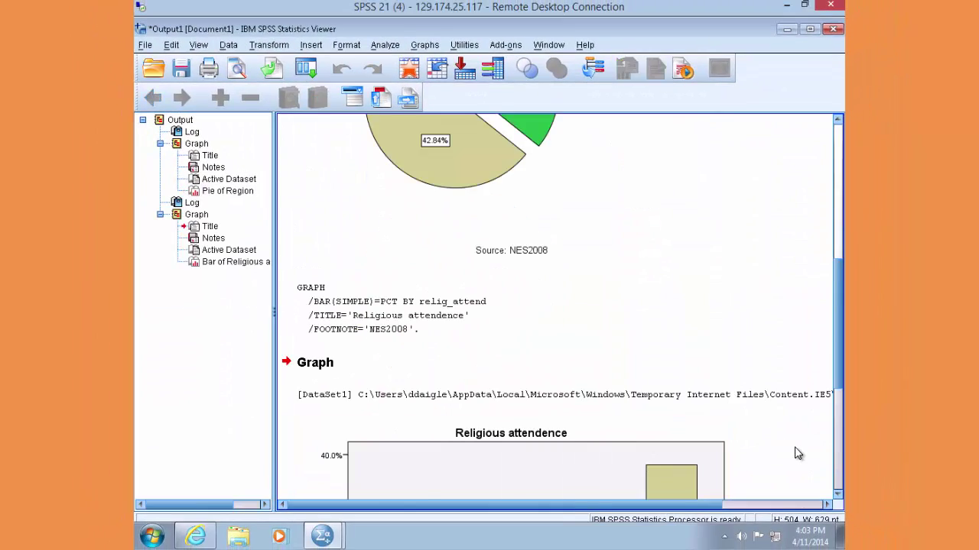
Step: Label all five attendance bars with percentages (22.81%, 10.3%, 13.95%, 14.64%, 38.31%) and close the editor
{"action": "scroll", "coordinate": [795, 454], "scroll_direction": "down", "scroll_amount": 3}
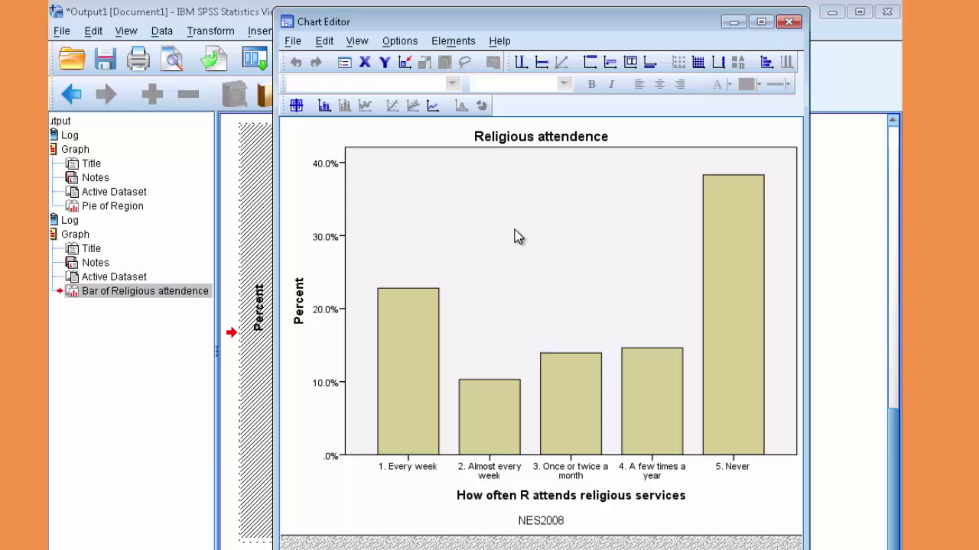
{"action": "left_click", "coordinate": [298, 107]}
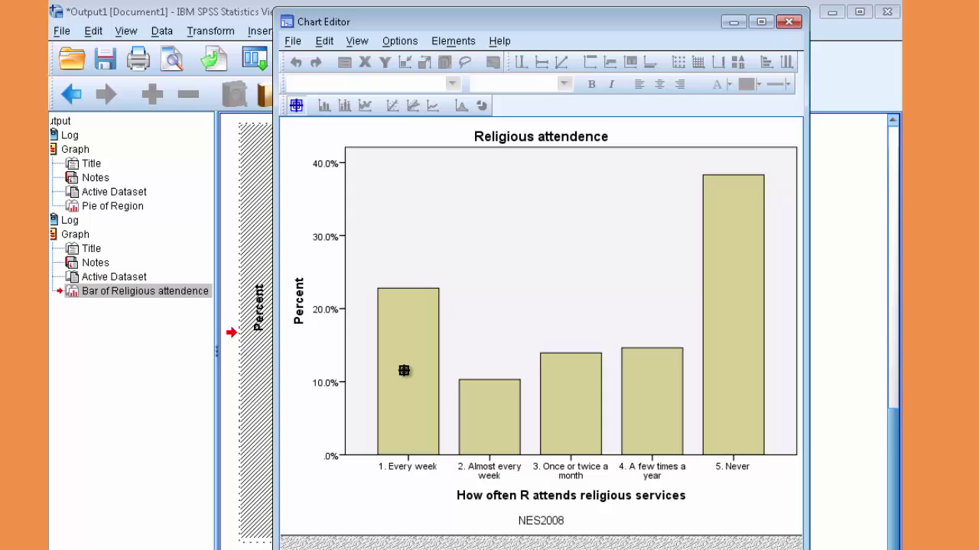
{"action": "left_click", "coordinate": [404, 371]}
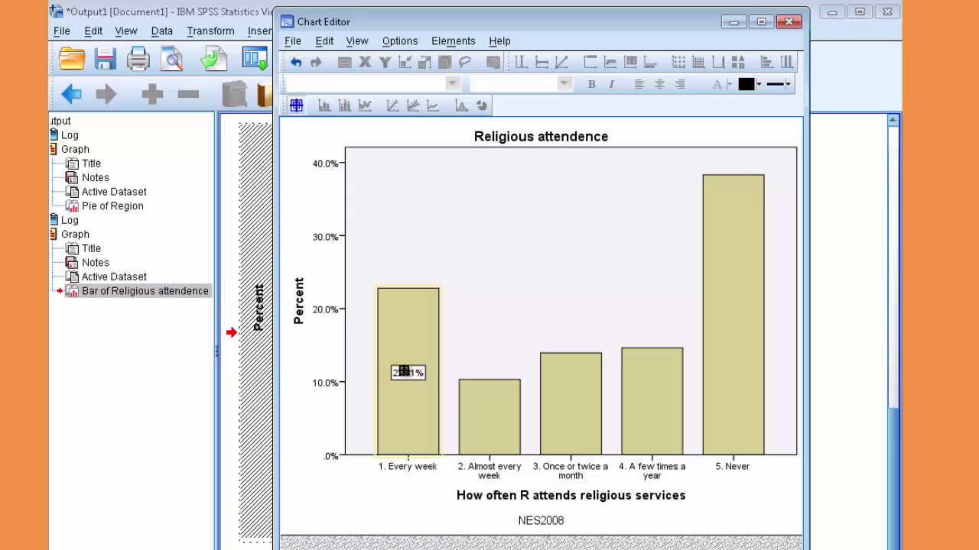
{"action": "left_click", "coordinate": [479, 408]}
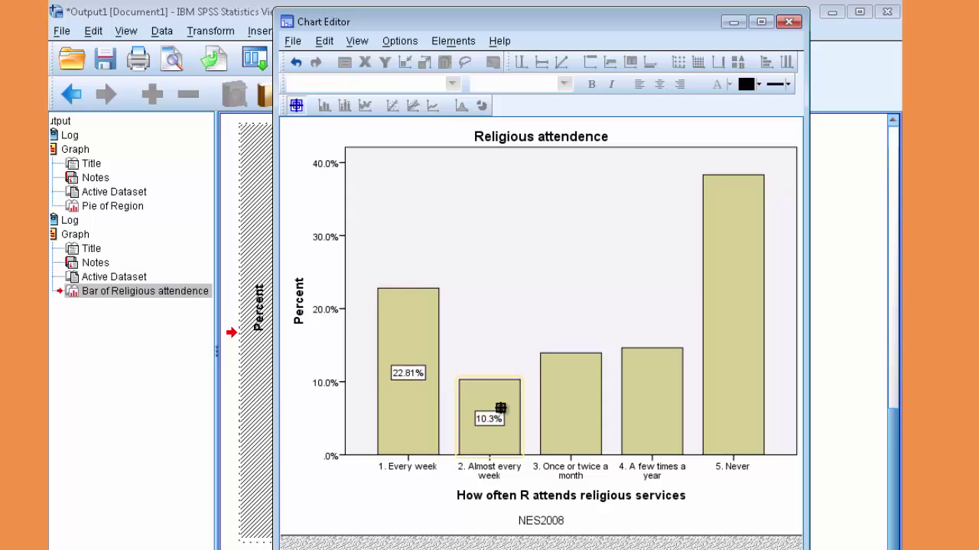
{"action": "left_click", "coordinate": [560, 413]}
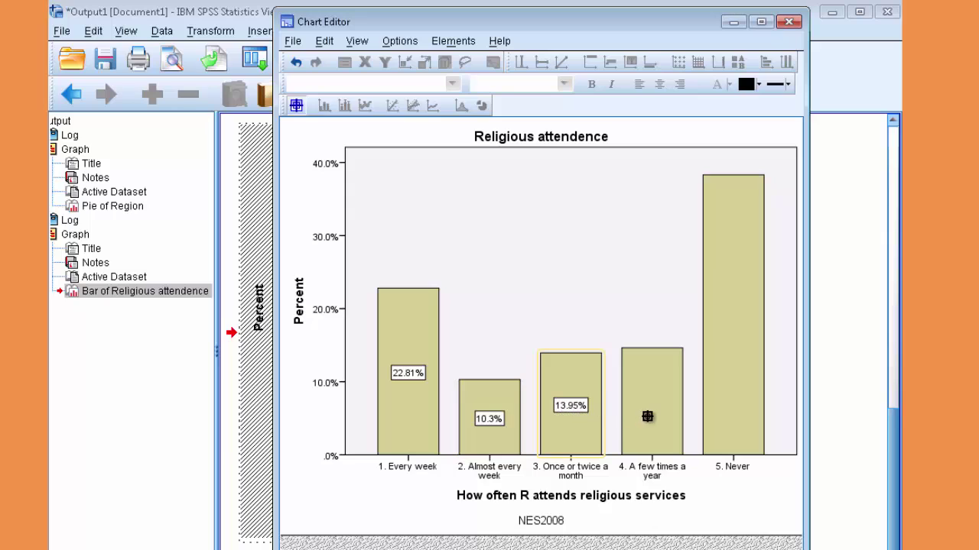
{"action": "left_click", "coordinate": [647, 417]}
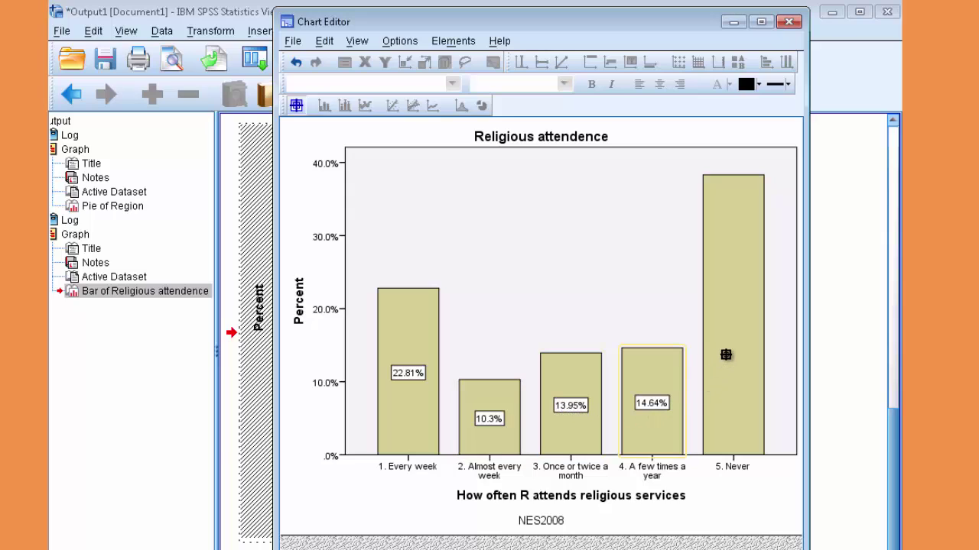
{"action": "left_click", "coordinate": [725, 354]}
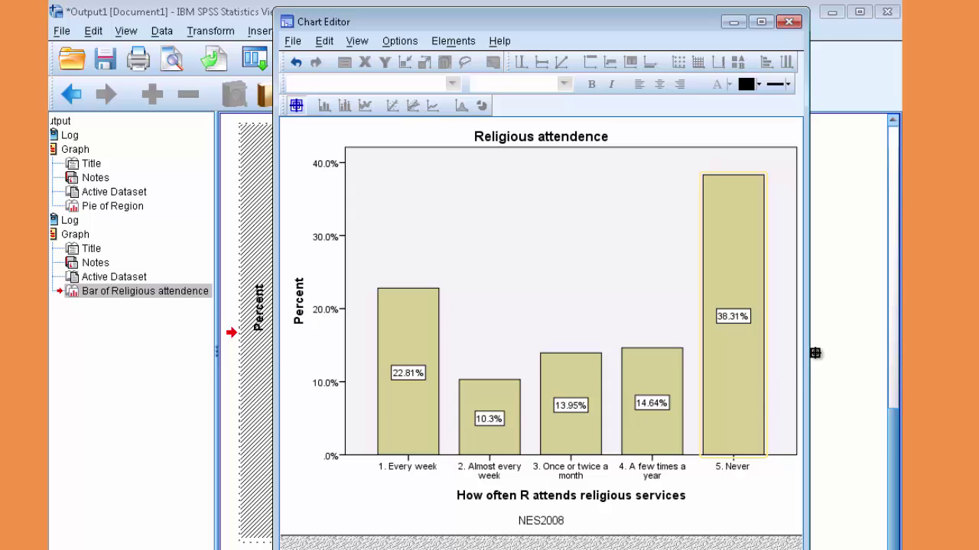
{"action": "left_click", "coordinate": [790, 24]}
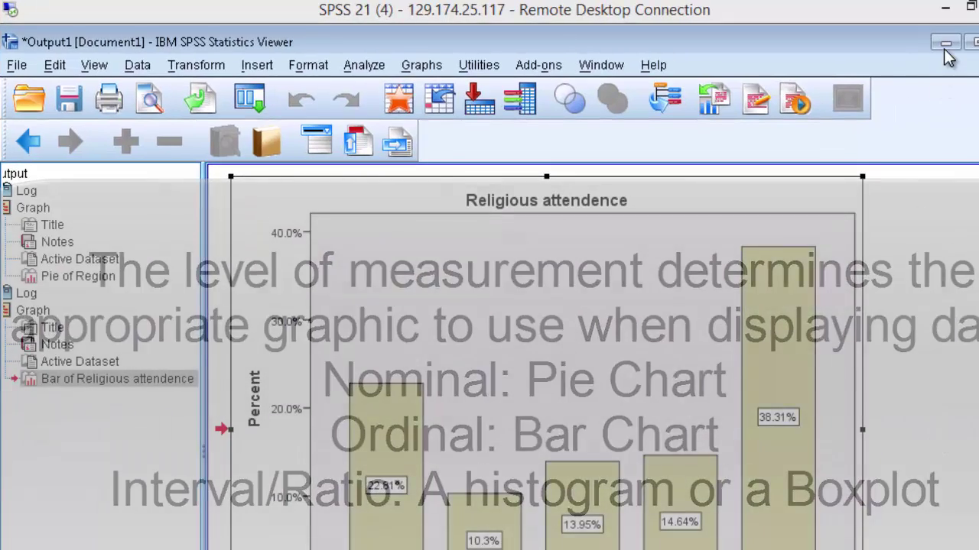
Step: Switch to the NES2008 Data Editor and go to Graphs > Legacy Dialogs for a histogram
{"action": "left_click", "coordinate": [919, 40]}
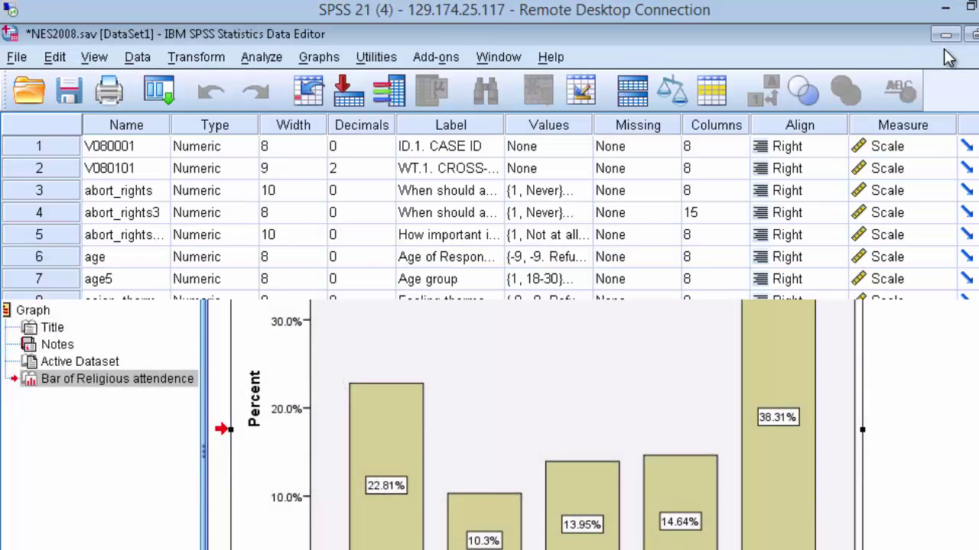
{"action": "left_click", "coordinate": [320, 59]}
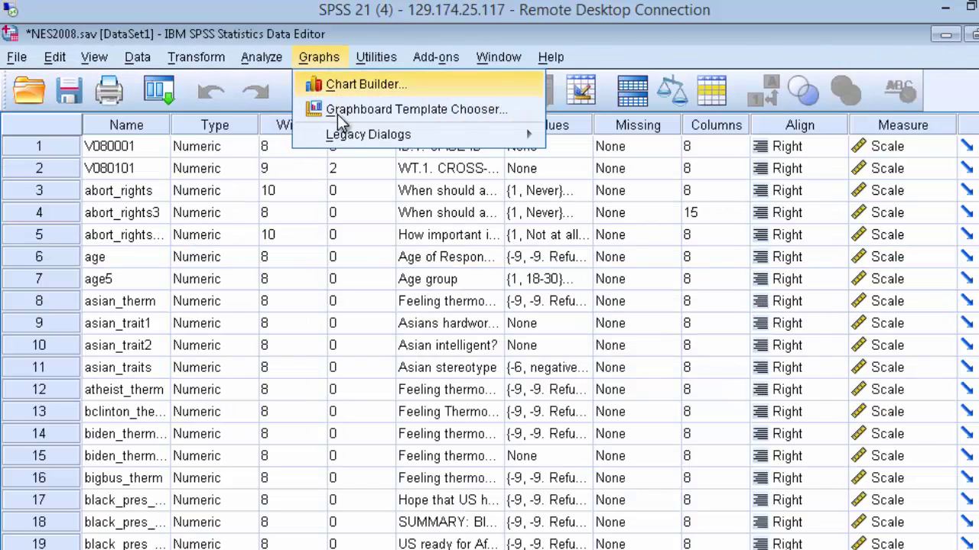
{"action": "mouse_move", "coordinate": [340, 144]}
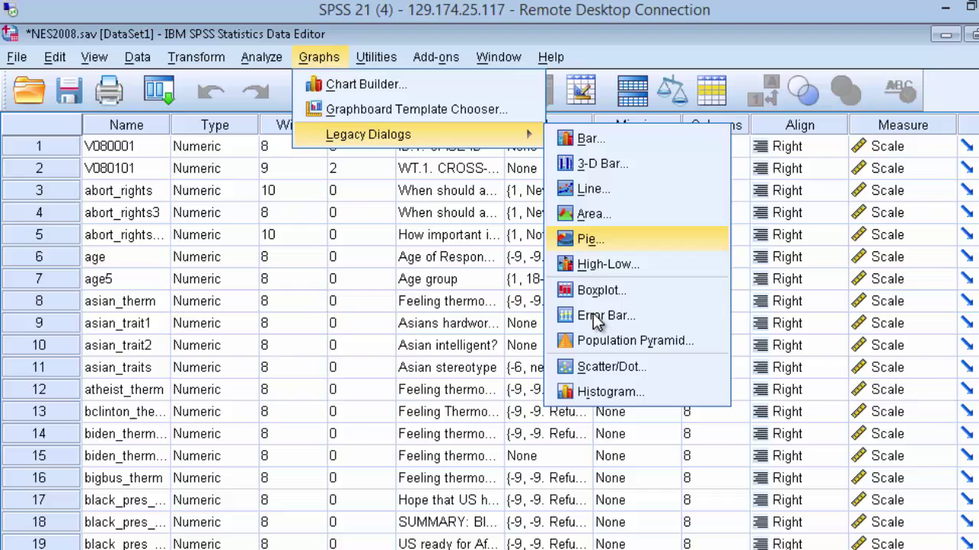
Step: Open the Histogram dialog and list its variables by name, sorted alphabetically
{"action": "left_click", "coordinate": [598, 397]}
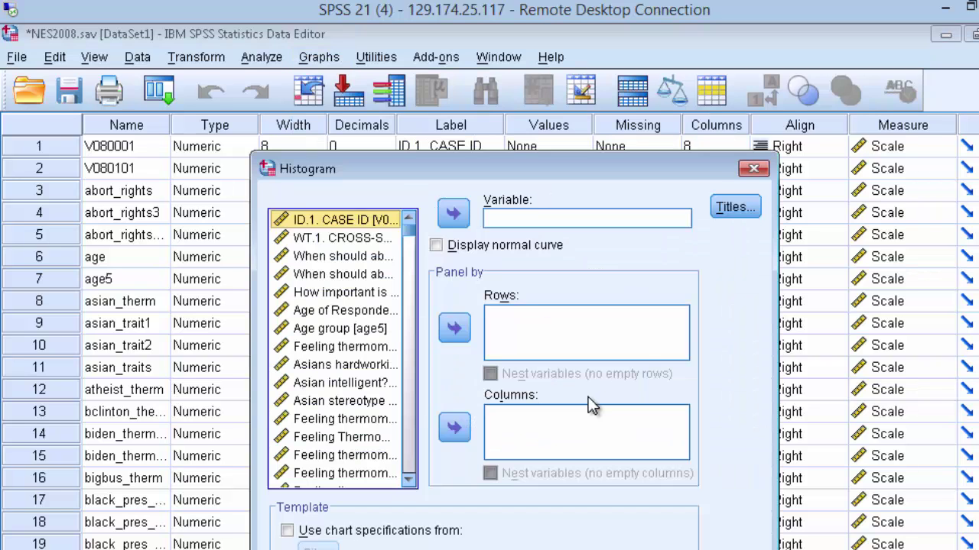
{"action": "right_click", "coordinate": [330, 260]}
{"action": "left_click", "coordinate": [333, 283]}
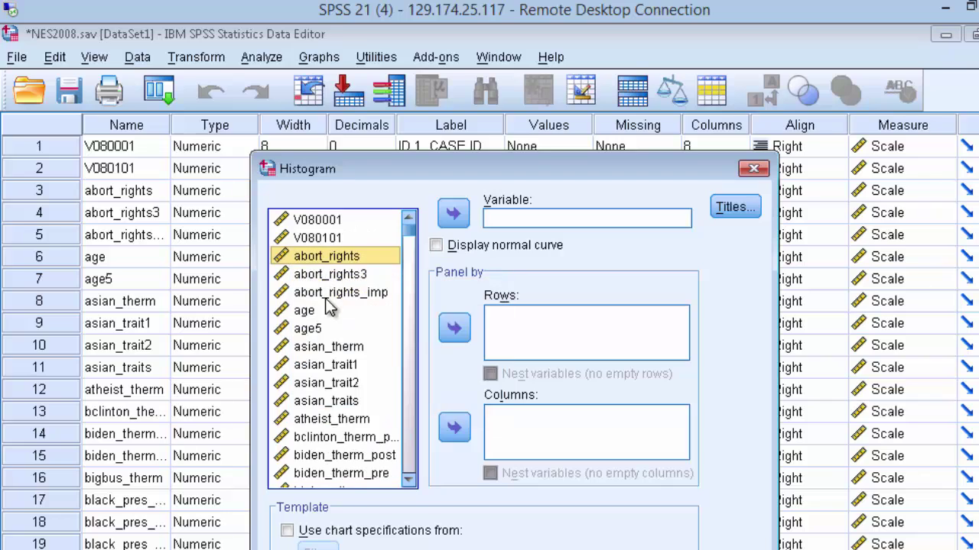
{"action": "right_click", "coordinate": [331, 399]}
{"action": "left_click", "coordinate": [326, 476]}
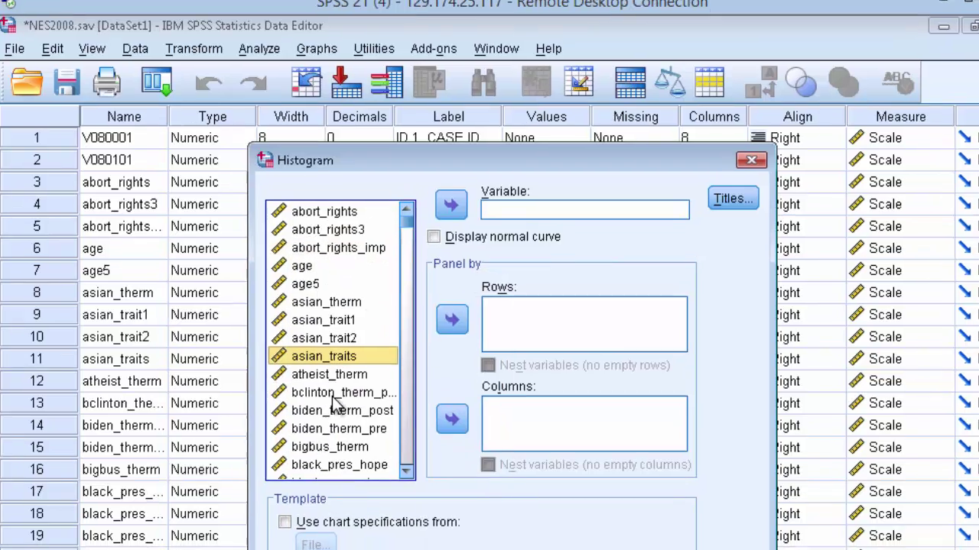
Step: Set spend10 as the histogram variable
{"action": "left_click", "coordinate": [342, 403]}
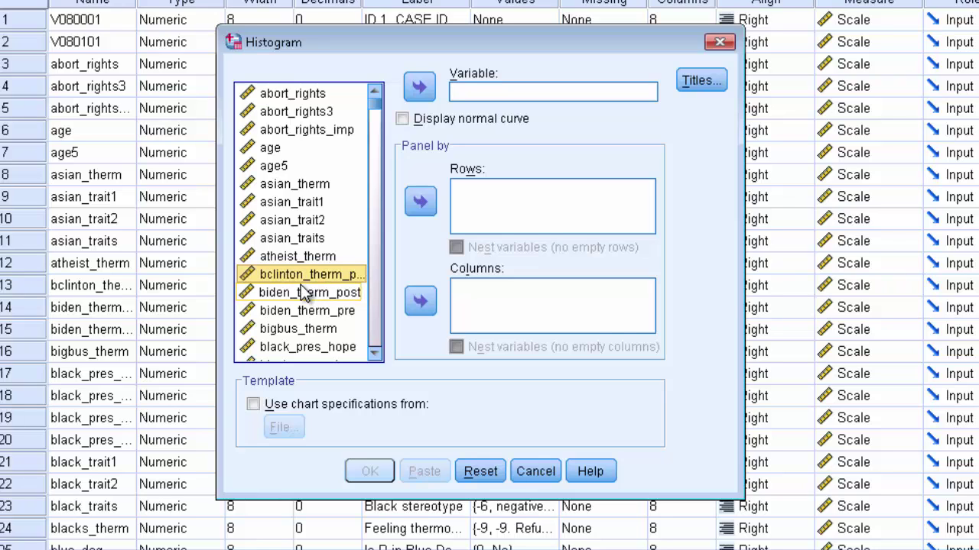
{"action": "key", "text": "s"}
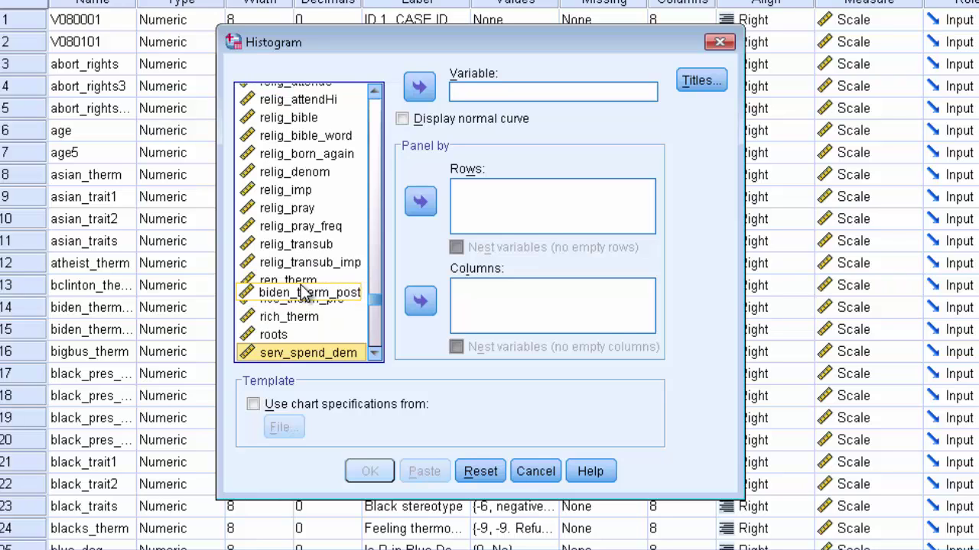
{"action": "left_click", "coordinate": [374, 354]}
{"action": "scroll", "coordinate": [379, 355], "scroll_direction": "down", "scroll_amount": 4}
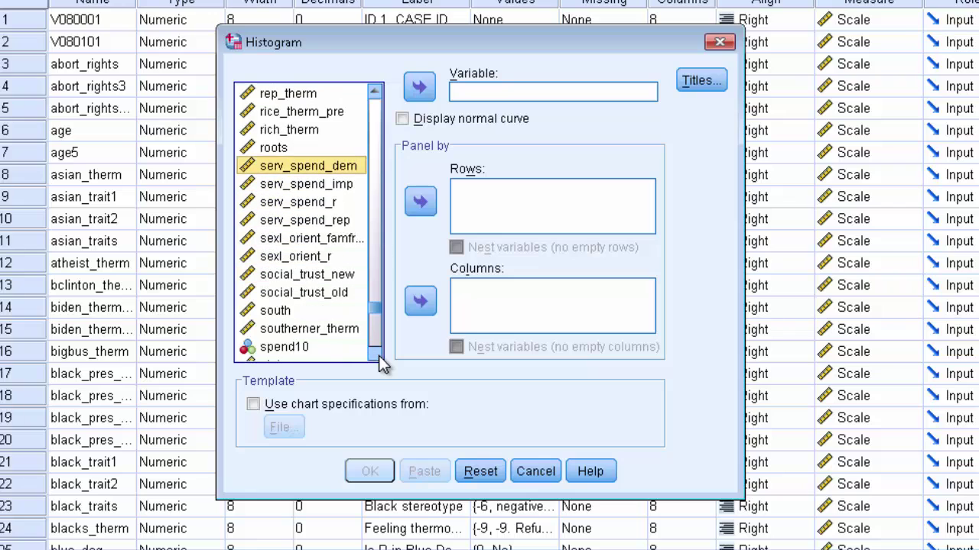
{"action": "left_click", "coordinate": [295, 292]}
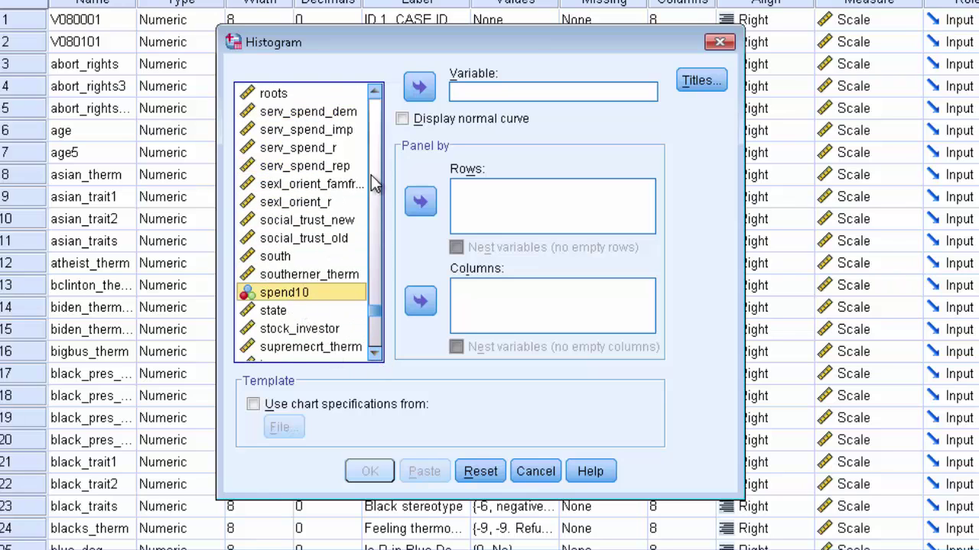
{"action": "left_click", "coordinate": [420, 88]}
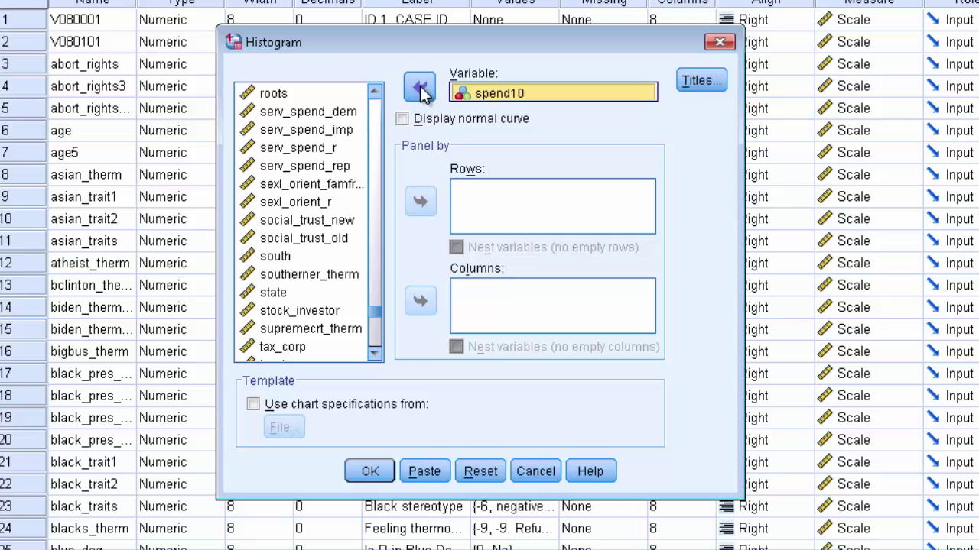
Step: Title the histogram 'Increase in Spending' with footnote 'NES 2008' and create it
{"action": "left_click", "coordinate": [686, 89]}
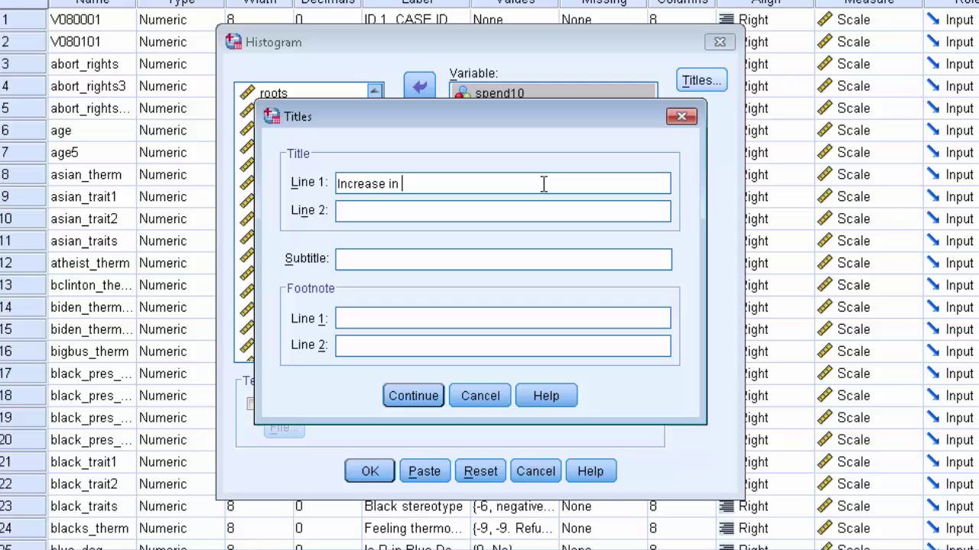
{"action": "type", "text": "Spending"}
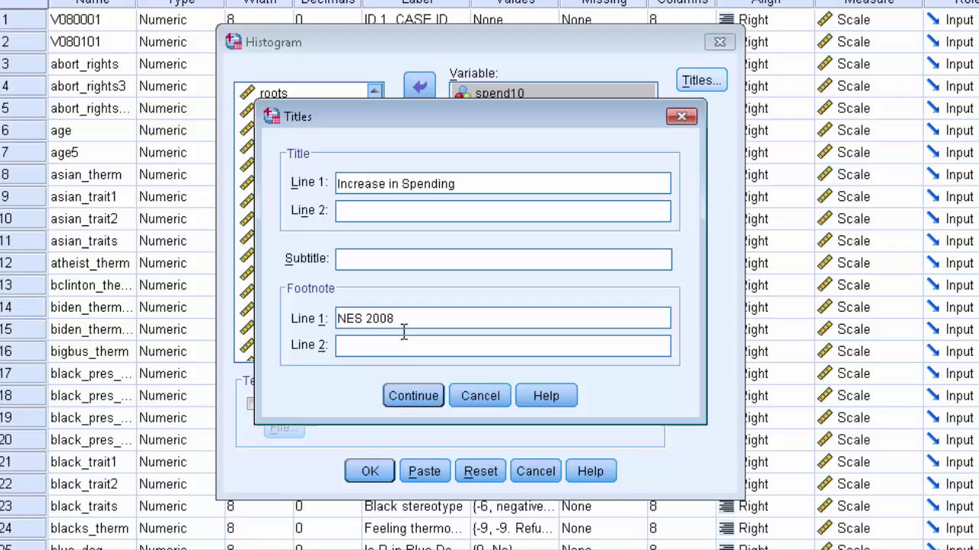
{"action": "left_click", "coordinate": [410, 393]}
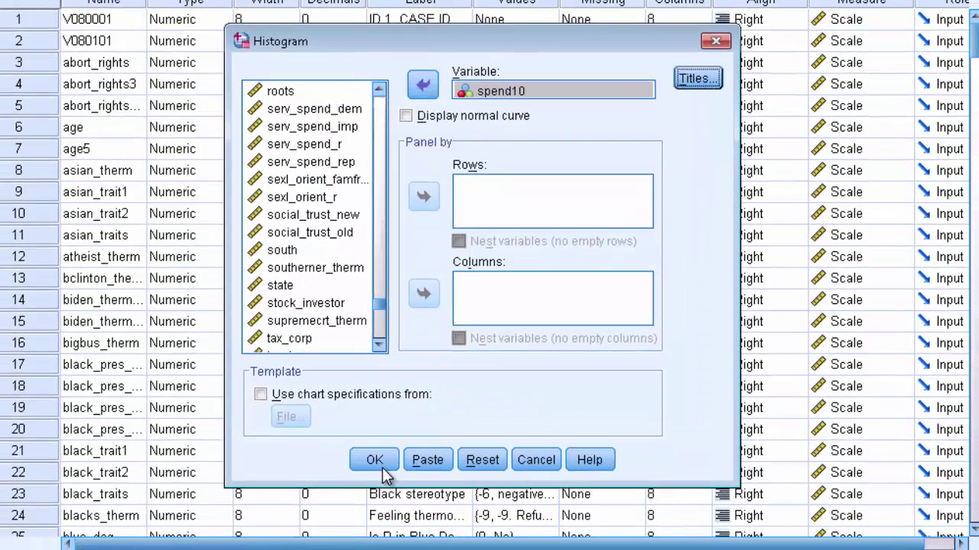
{"action": "left_click", "coordinate": [370, 471]}
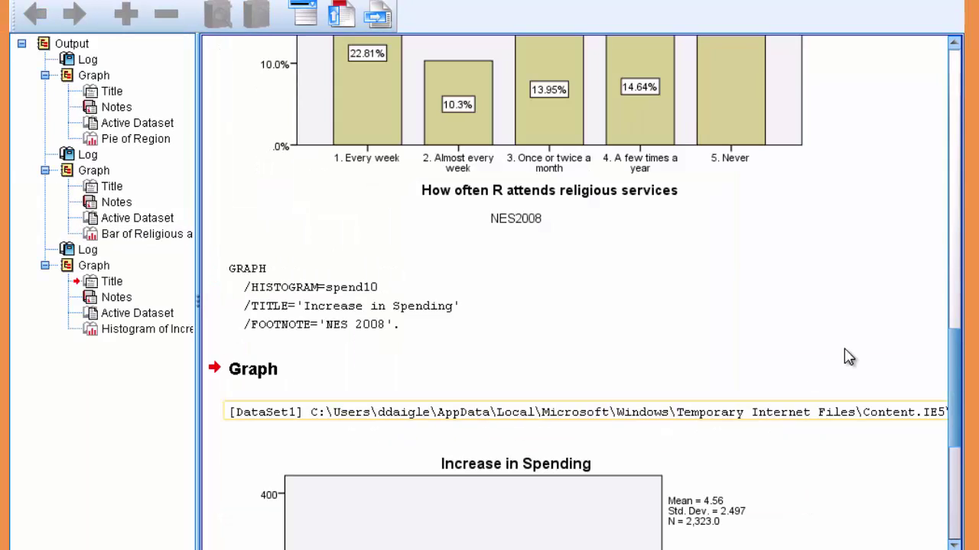
{"action": "left_click", "coordinate": [903, 288]}
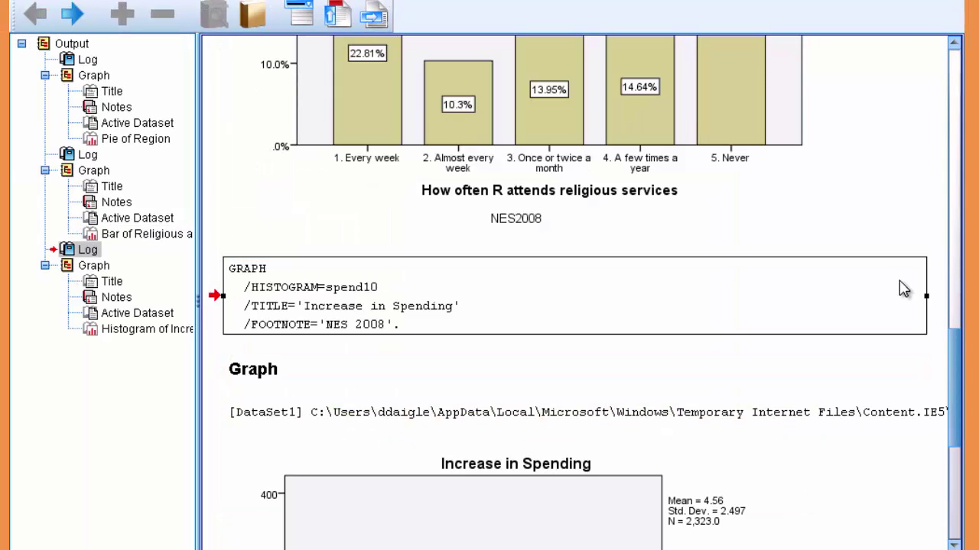
{"action": "scroll", "coordinate": [903, 288], "scroll_direction": "down", "scroll_amount": 2}
{"action": "scroll", "coordinate": [903, 289], "scroll_direction": "down", "scroll_amount": 4}
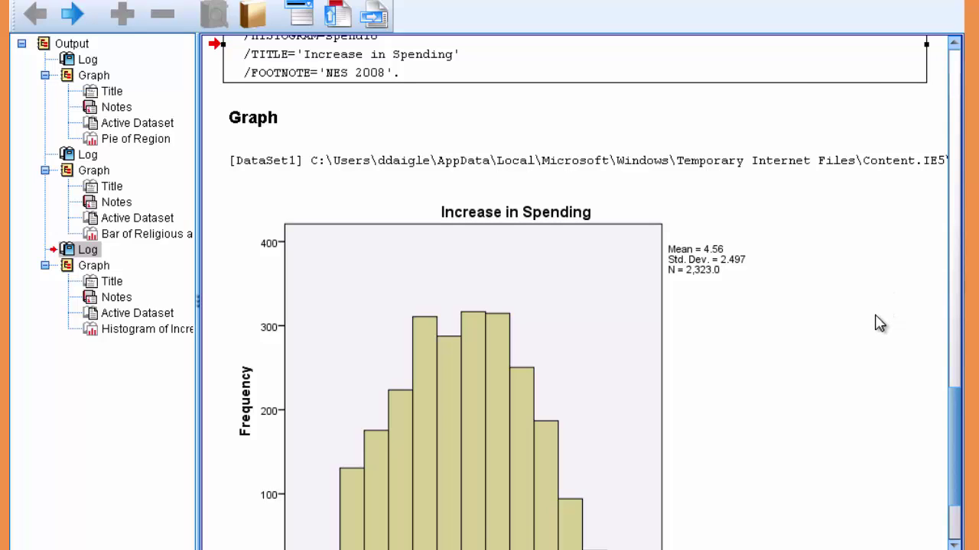
{"action": "scroll", "coordinate": [877, 326], "scroll_direction": "down", "scroll_amount": 2}
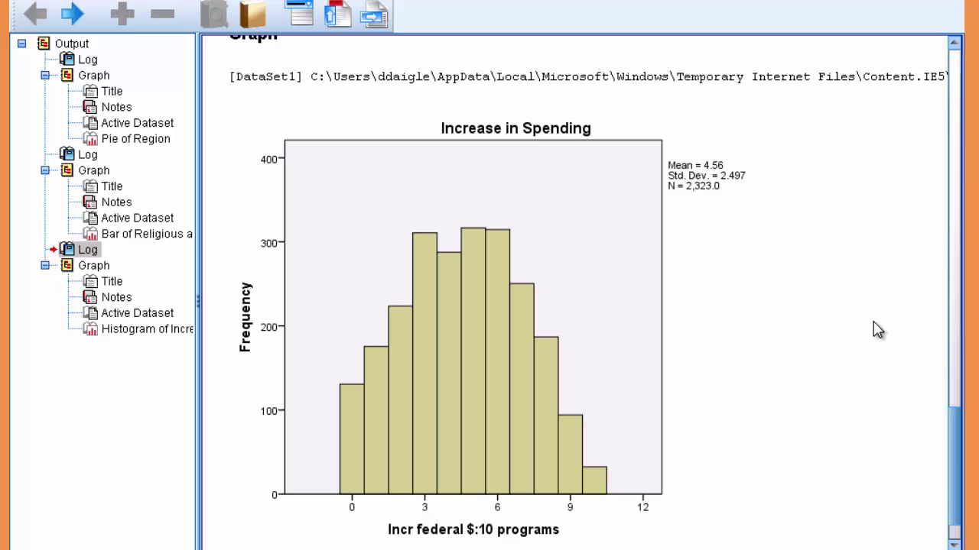
{"action": "left_click", "coordinate": [856, 333]}
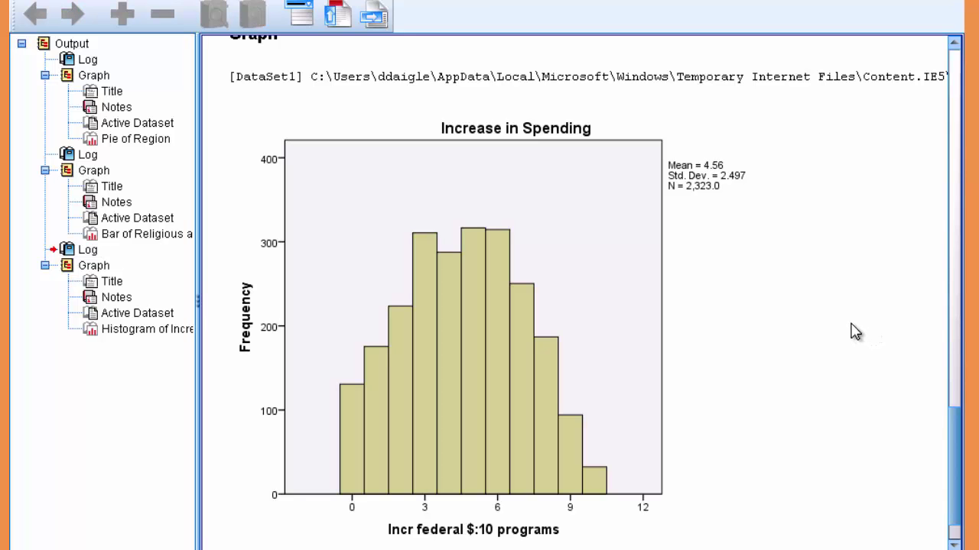
{"action": "scroll", "coordinate": [855, 332], "scroll_direction": "up", "scroll_amount": 12}
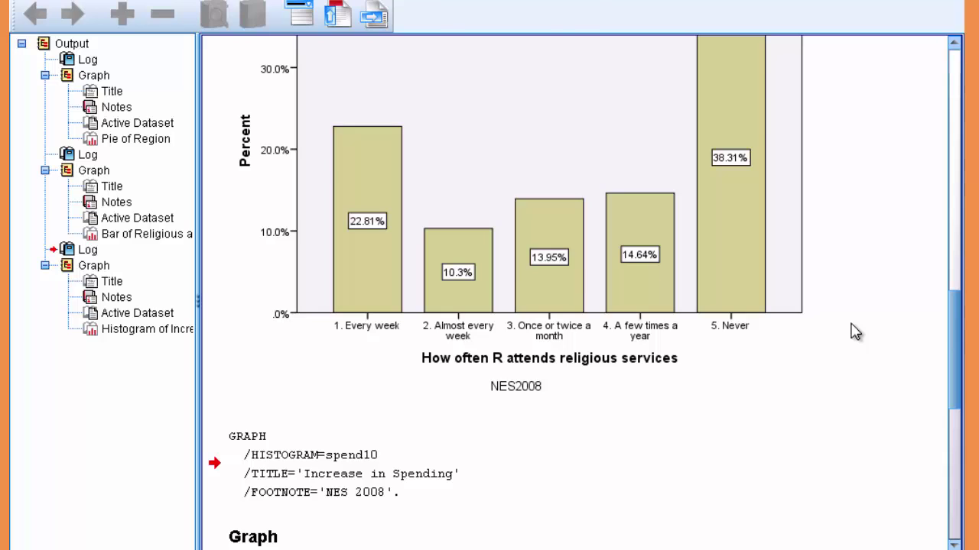
{"action": "scroll", "coordinate": [856, 333], "scroll_direction": "up", "scroll_amount": 4}
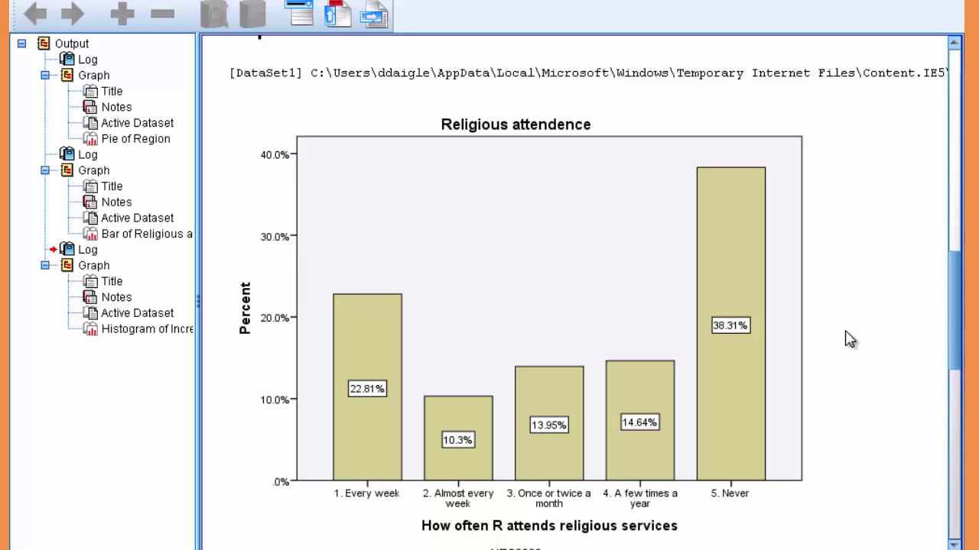
{"action": "left_click", "coordinate": [717, 428]}
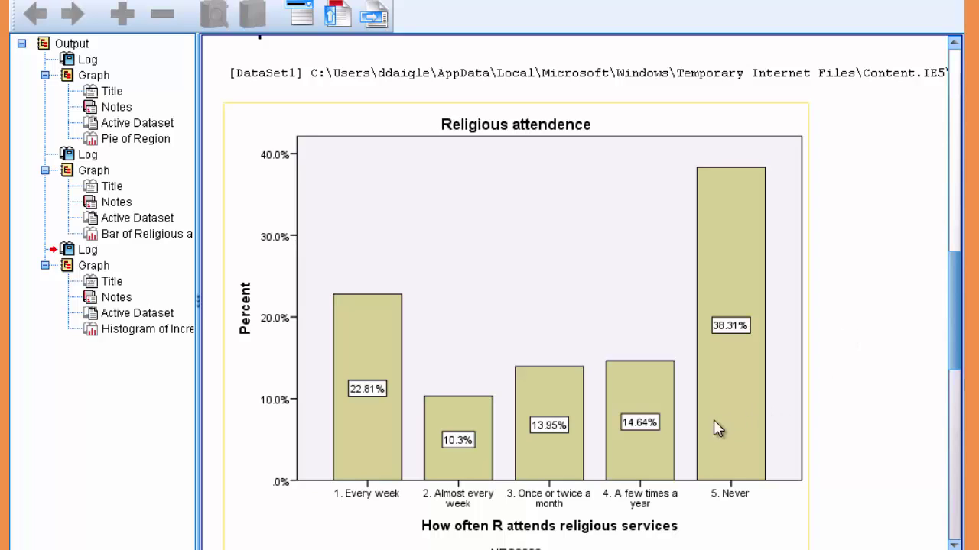